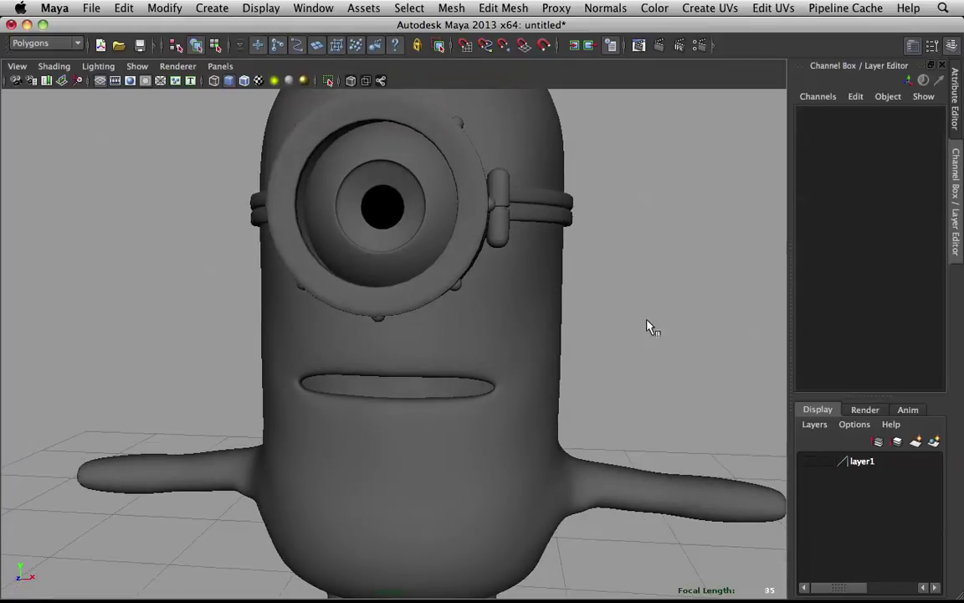
- Show layer1 to view the lens in the goggle, and hide the layer again
click(824, 461)
click(811, 462)
click(832, 464)
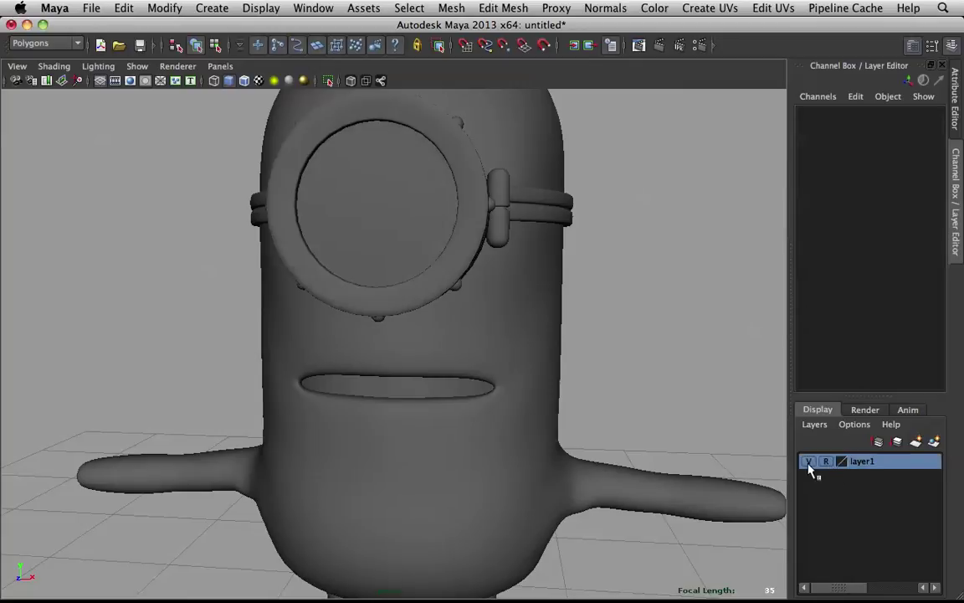
click(813, 461)
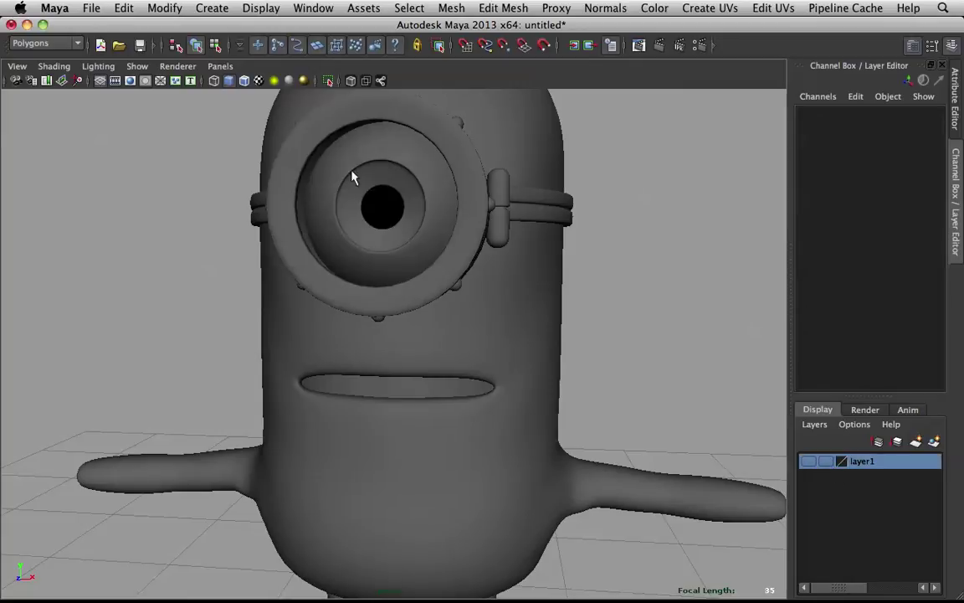
- Examine the eyeball and the goggle ring around it from the front, the sides and close up
alt+drag(433, 225, 418, 282)
click(364, 297)
click(774, 283)
scroll(460, 279, down, 3)
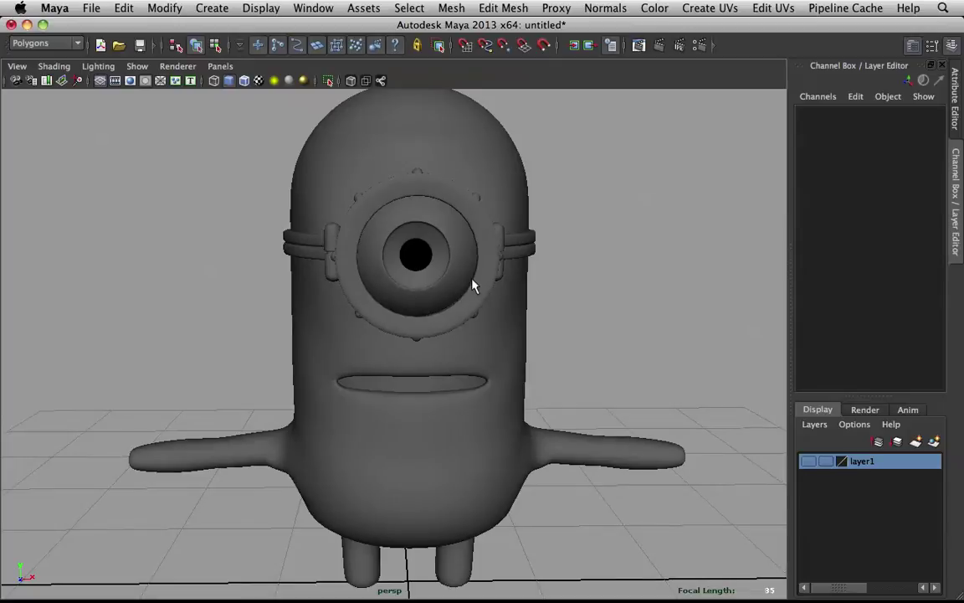
scroll(509, 284, up, 3)
alt+drag(457, 322, 415, 314)
alt+right_drag(415, 313, 327, 321)
alt+drag(327, 320, 421, 328)
alt+right_drag(421, 328, 511, 395)
alt+drag(511, 394, 455, 373)
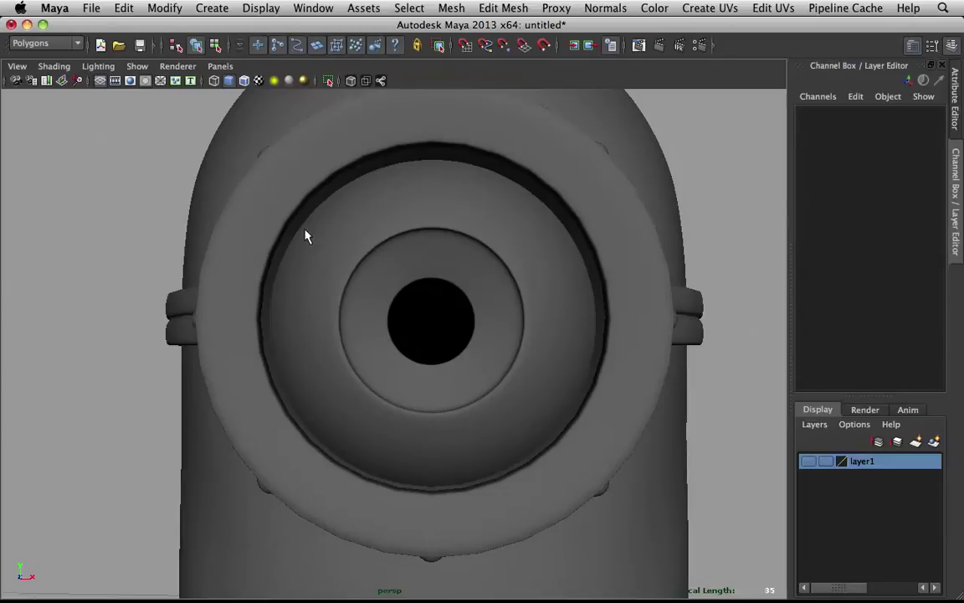
alt+right_drag(506, 319, 494, 320)
alt+drag(494, 319, 473, 332)
alt+drag(401, 335, 462, 325)
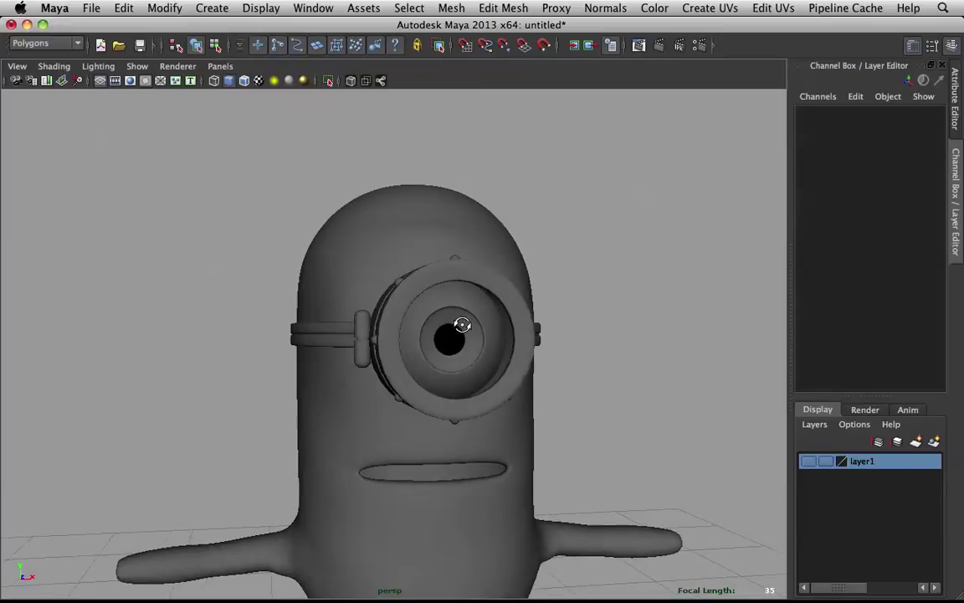
- Assign the goggle ring, bolts, side clamps and strap, without the body and eyeball, to a new display layer and hide it
drag(321, 233, 576, 452)
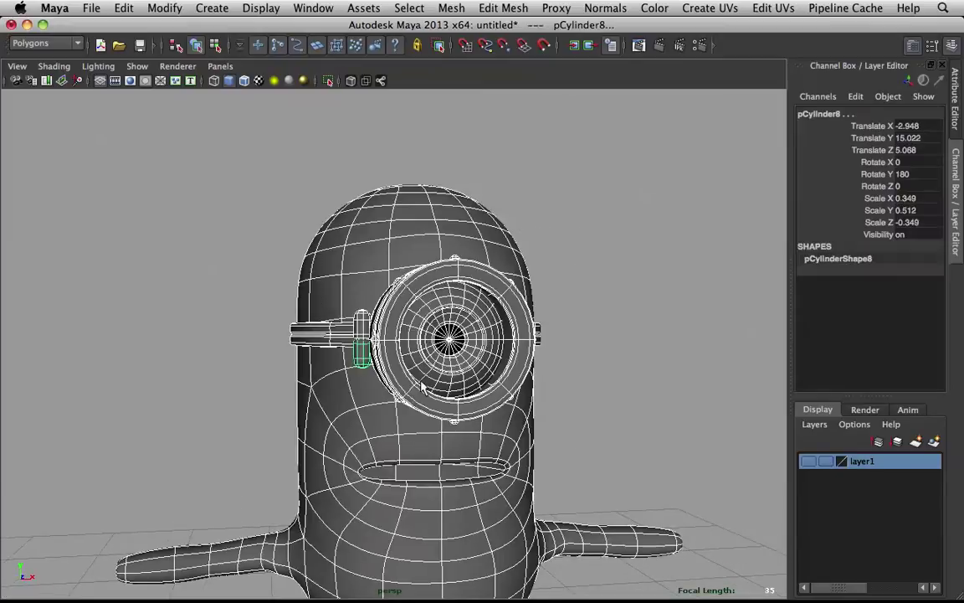
shift+click(327, 249)
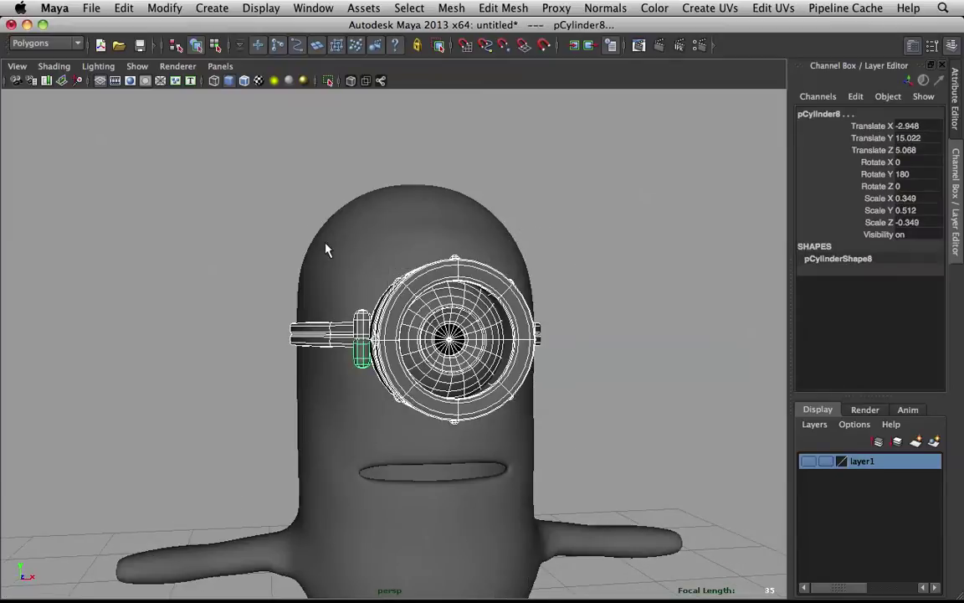
shift+click(452, 342)
shift+click(374, 208)
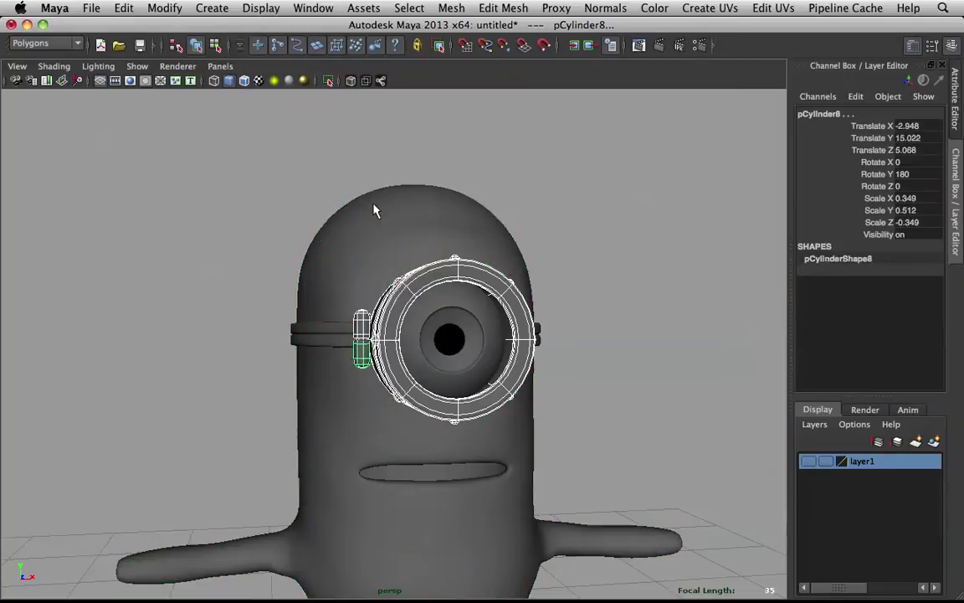
shift+click(322, 333)
alt+drag(548, 333, 598, 351)
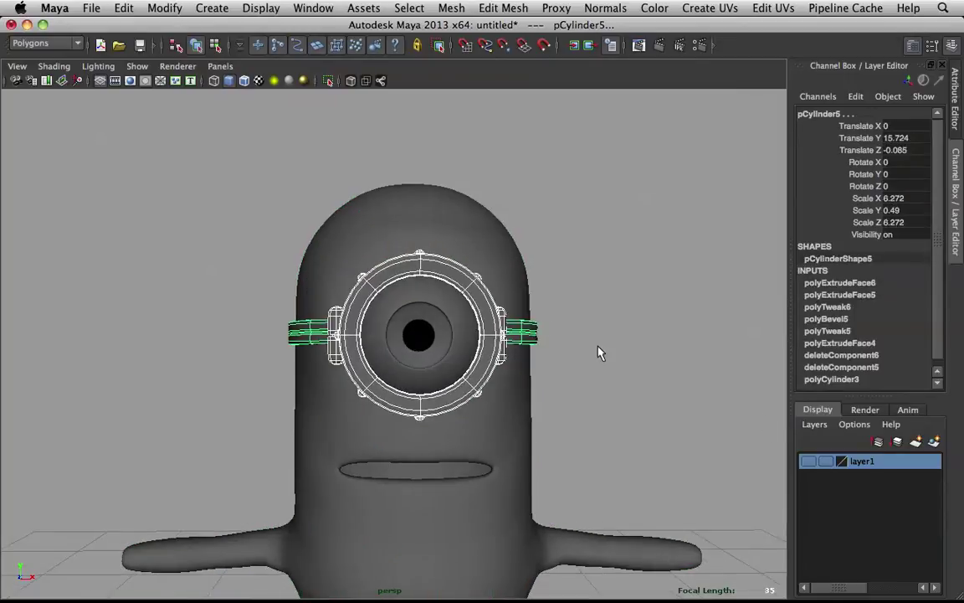
click(934, 442)
click(813, 463)
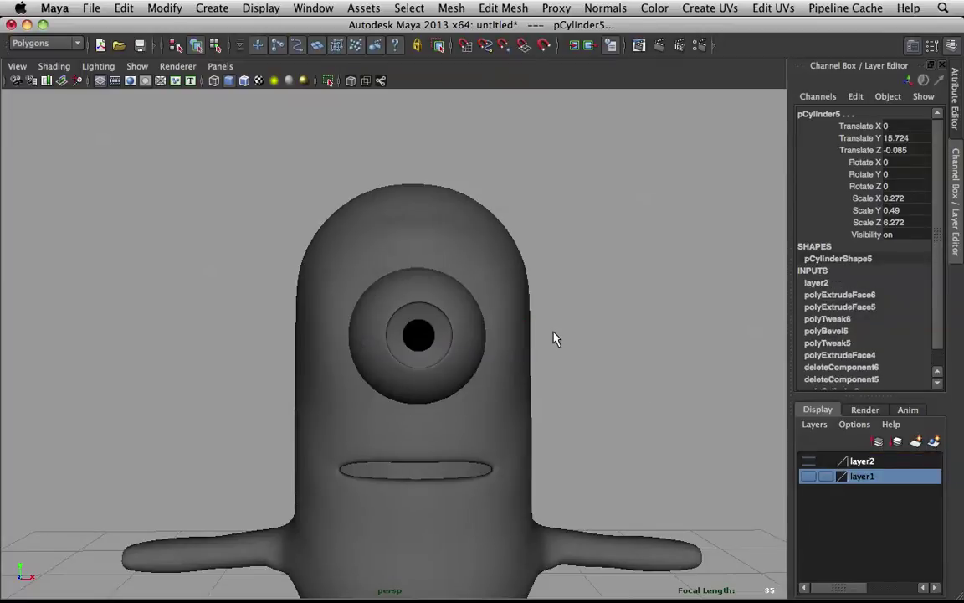
click(553, 331)
- Create a polygon sphere at the origin
alt+right_drag(553, 331, 492, 373)
alt+drag(493, 373, 559, 402)
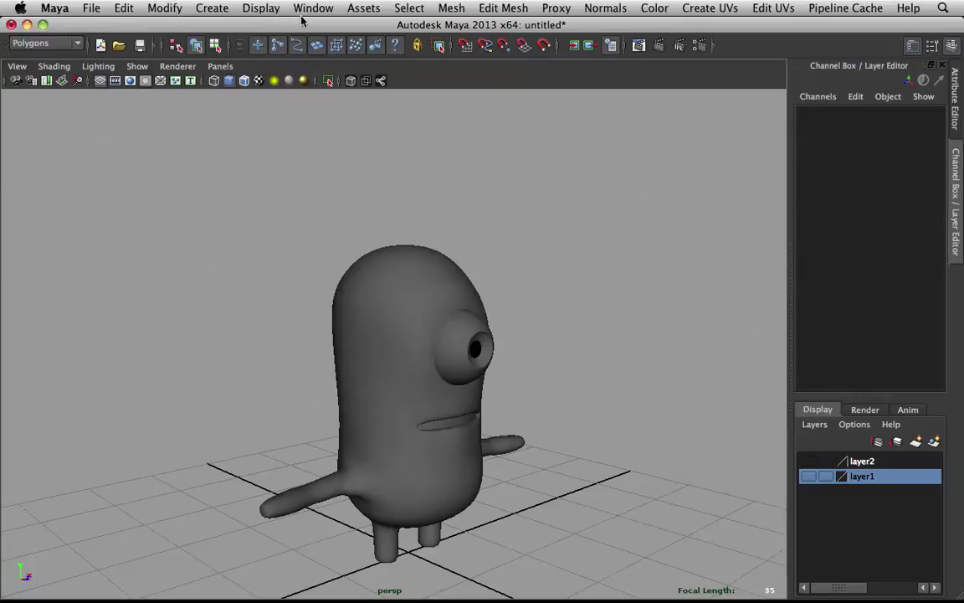
click(197, 8)
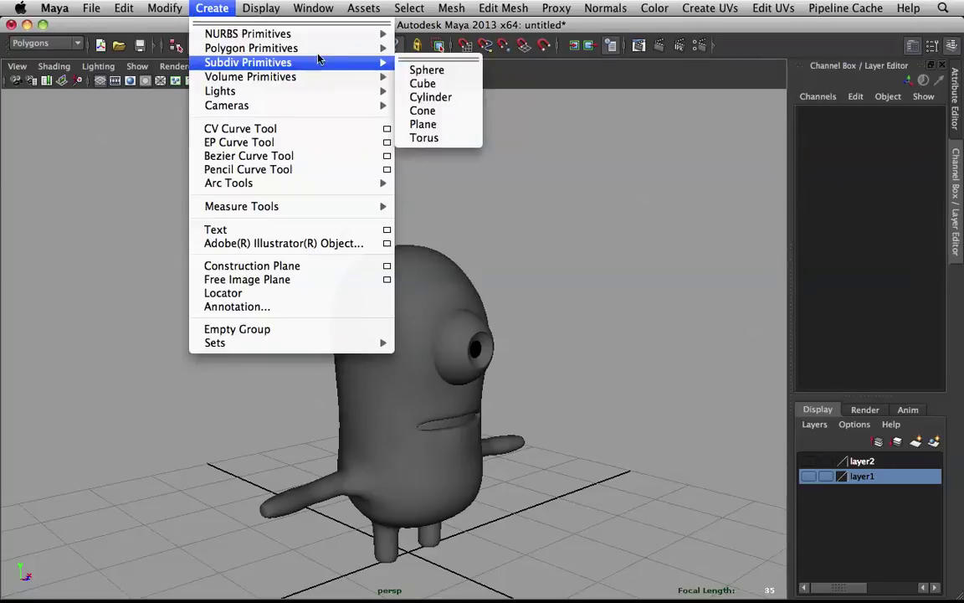
mouse_move(328, 47)
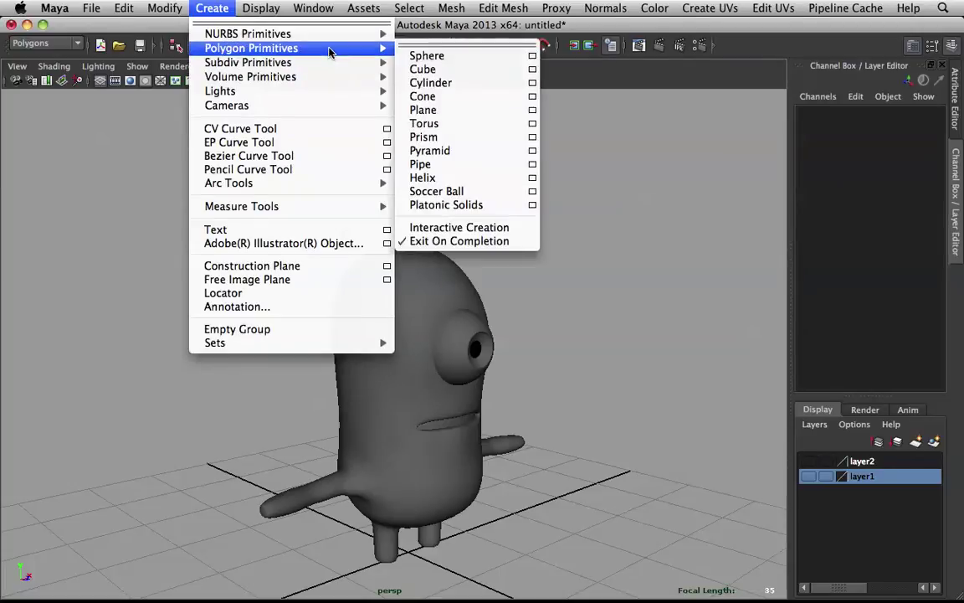
click(501, 55)
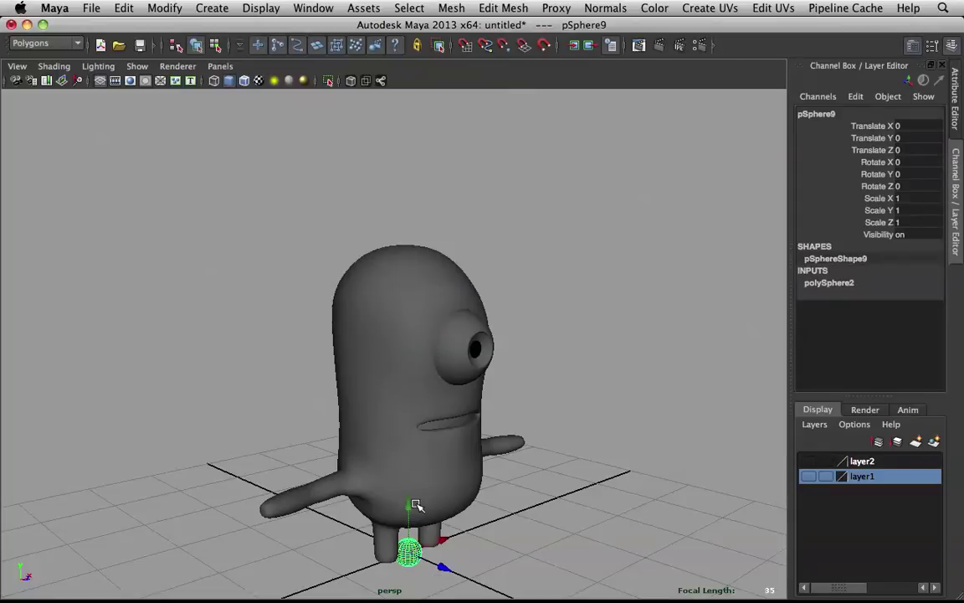
- Isolate the new sphere and the eyeball in the view
alt+drag(416, 505, 451, 357)
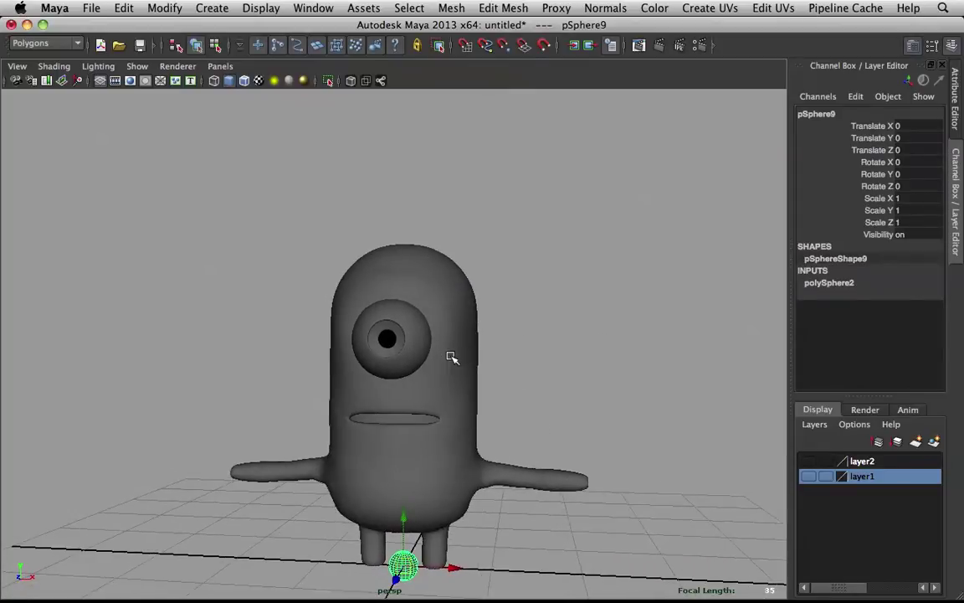
click(420, 347)
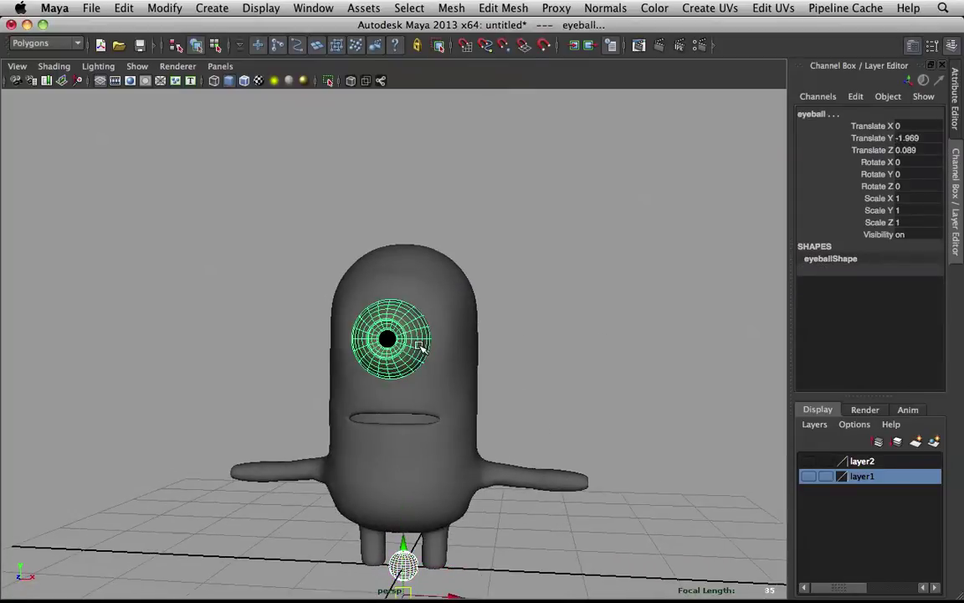
click(327, 81)
click(549, 350)
- Try to place the new sphere over the eyeball by moving it to Y 15.776, Z 4.454 and scaling it uniformly to 3.177
alt+drag(506, 459, 361, 529)
click(409, 558)
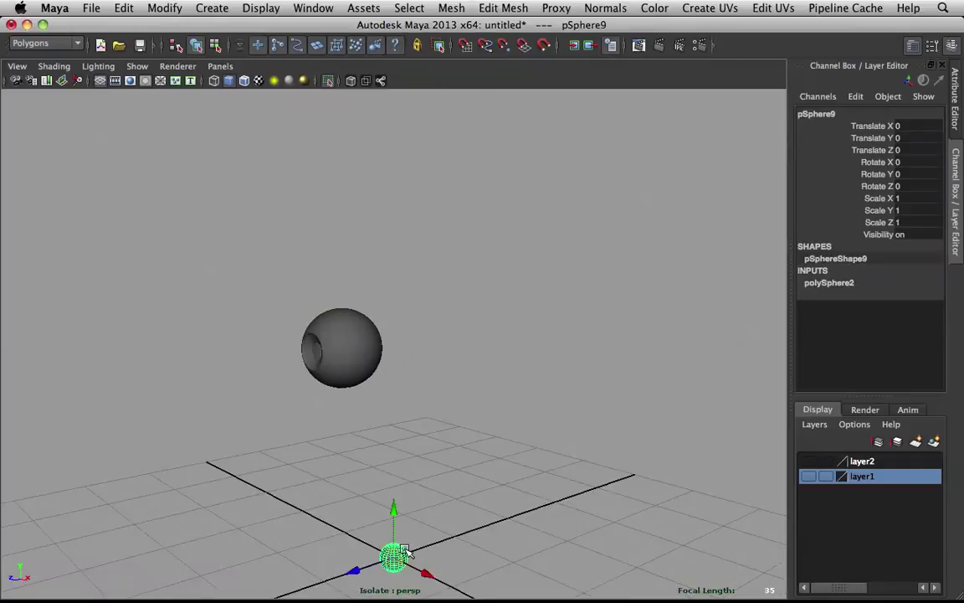
alt+drag(407, 554, 316, 505)
drag(387, 518, 400, 286)
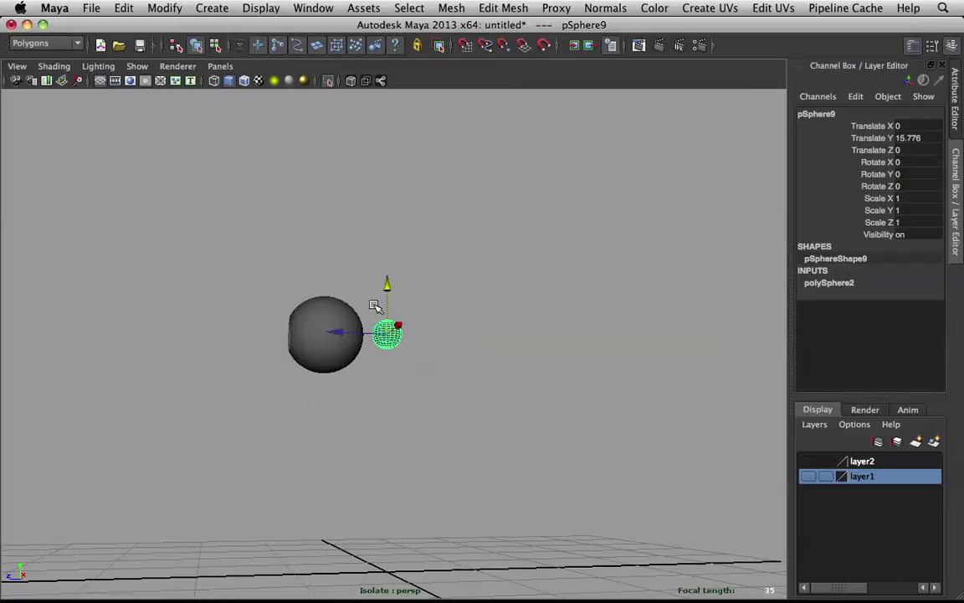
drag(348, 330, 377, 351)
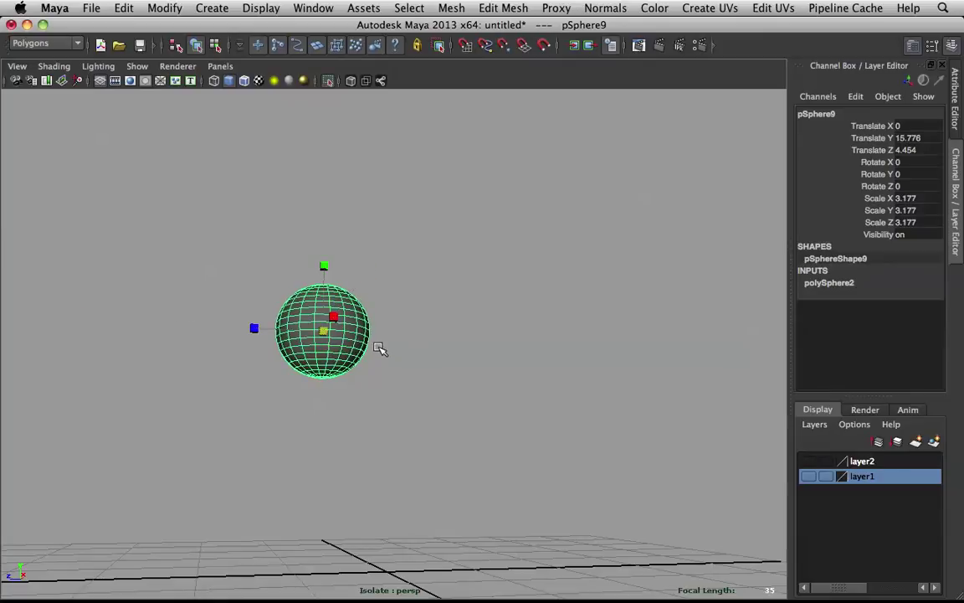
- Undo the manual scaling and moves of the new sphere
key(z)
key(z)
key(z)
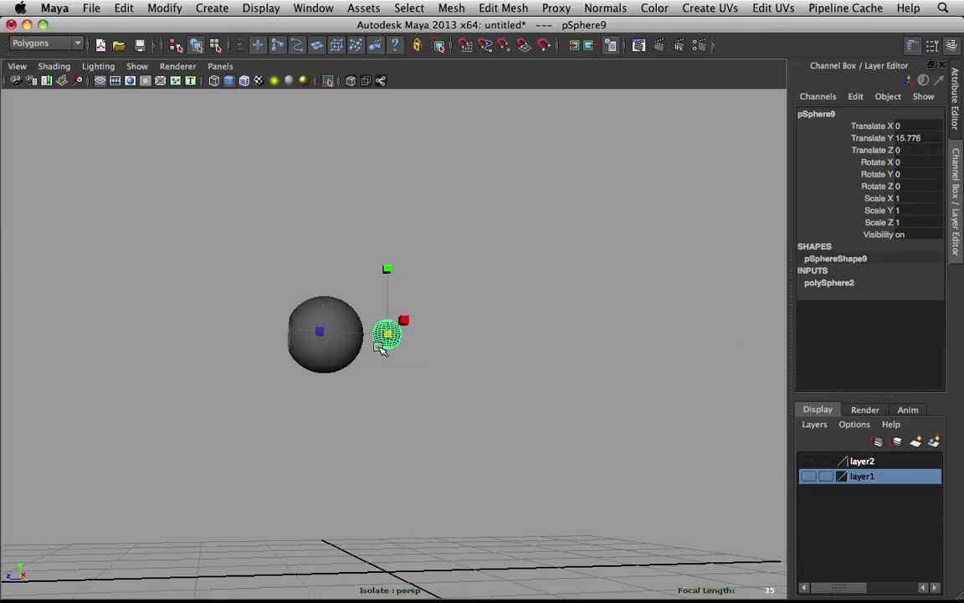
key(q)
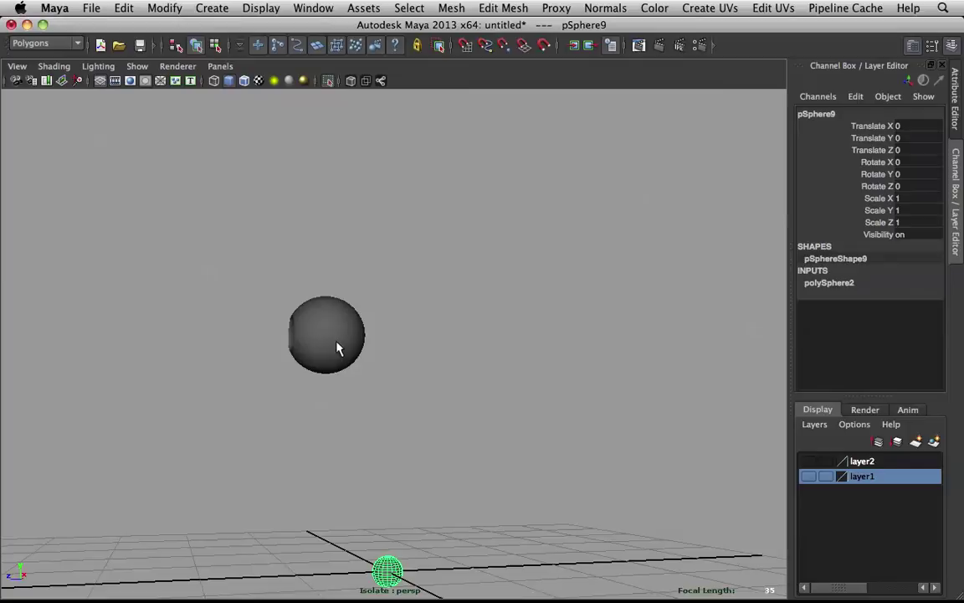
- With the eyeball selected first and the new sphere second, turn off Maintain offset in the Point constraint options of the Animation menu set
click(302, 306)
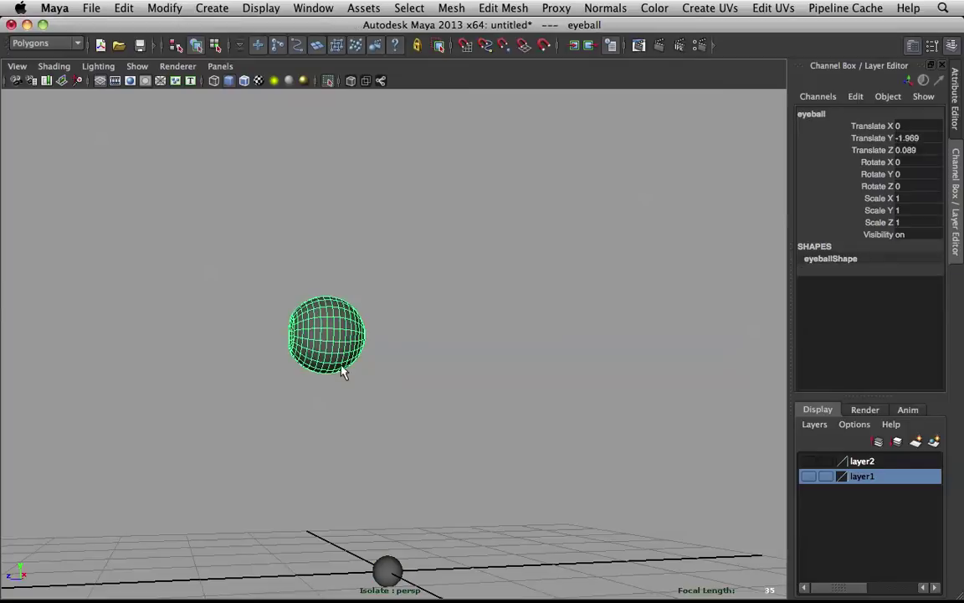
shift+click(390, 573)
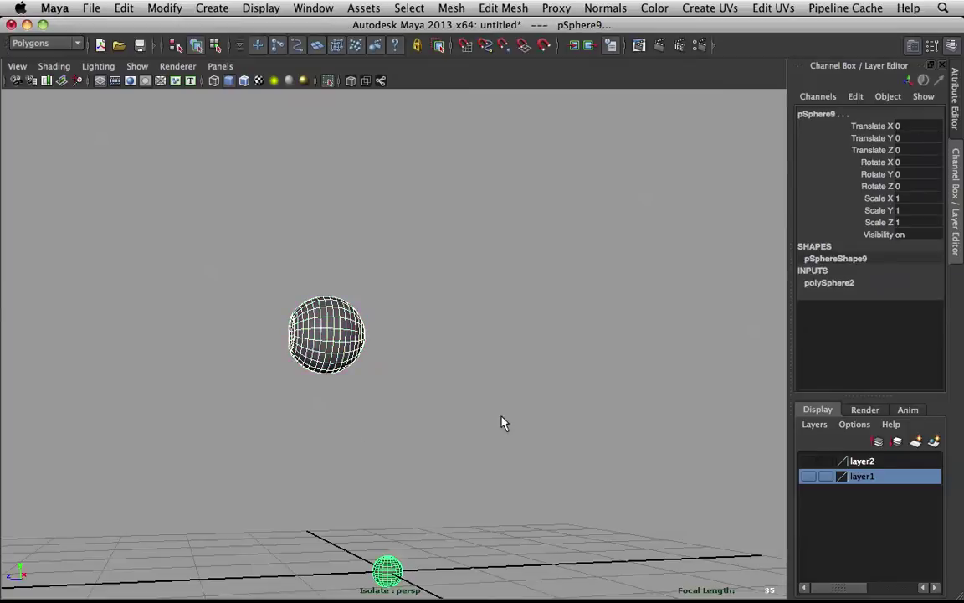
click(30, 42)
click(28, 56)
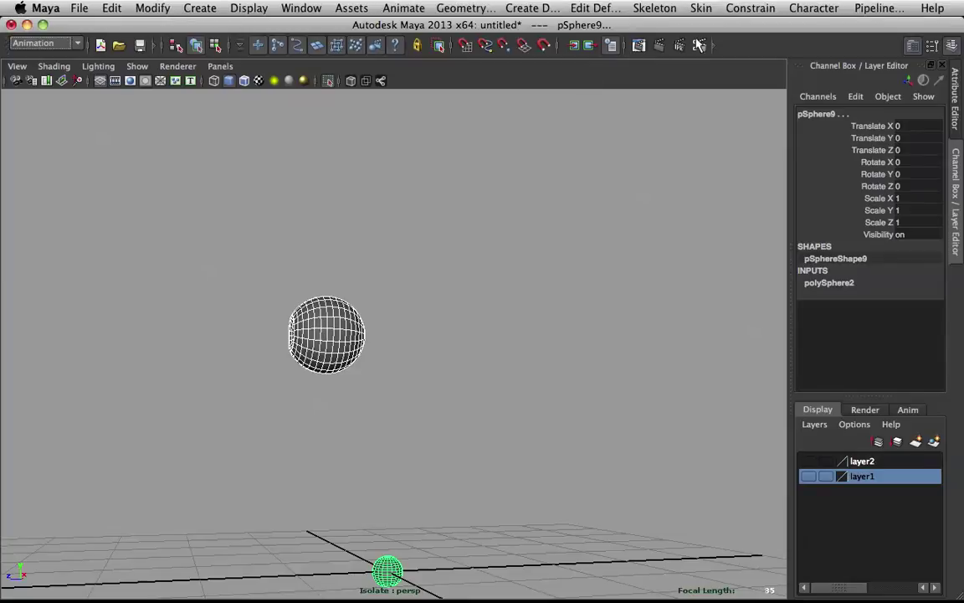
click(745, 10)
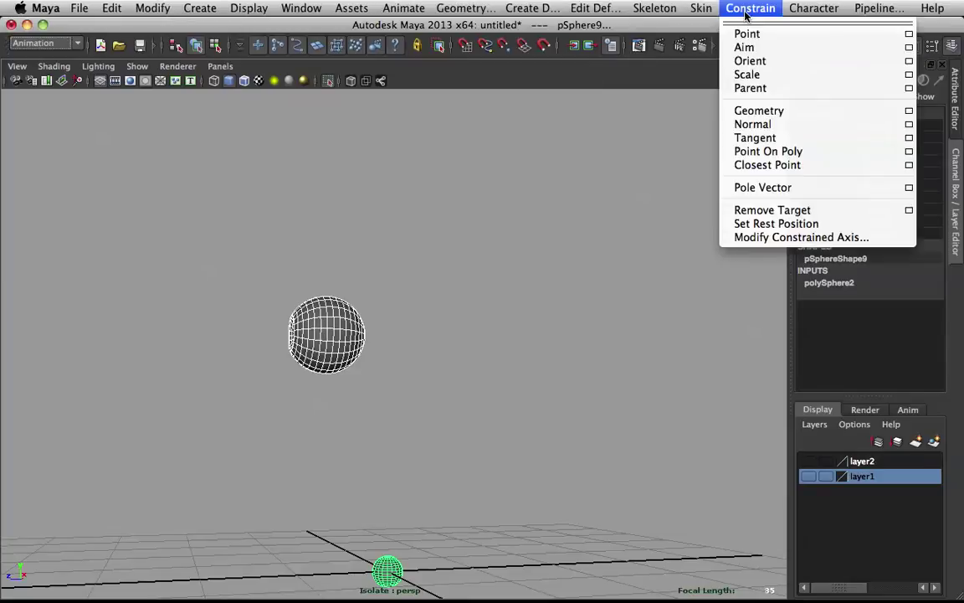
click(909, 35)
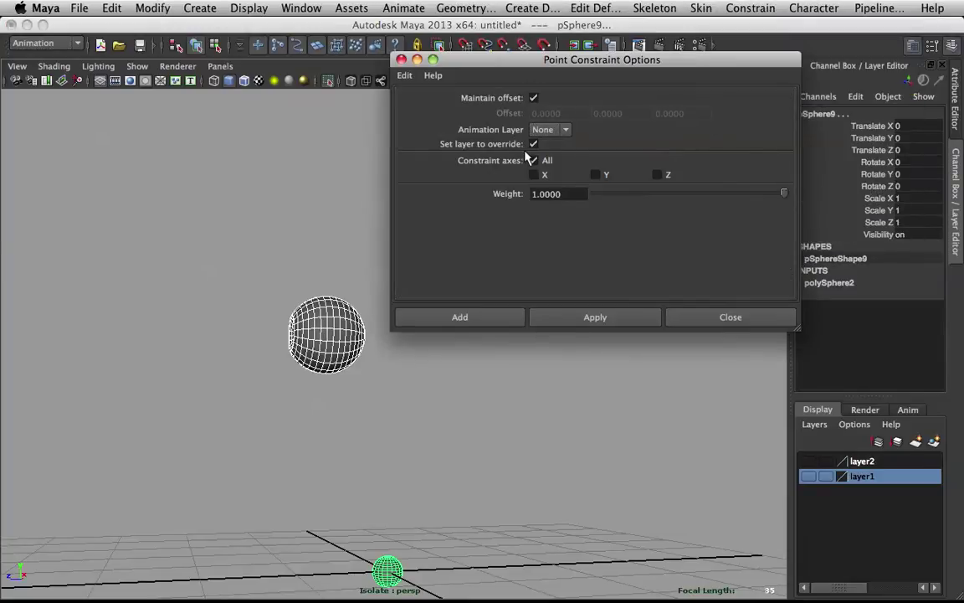
click(534, 98)
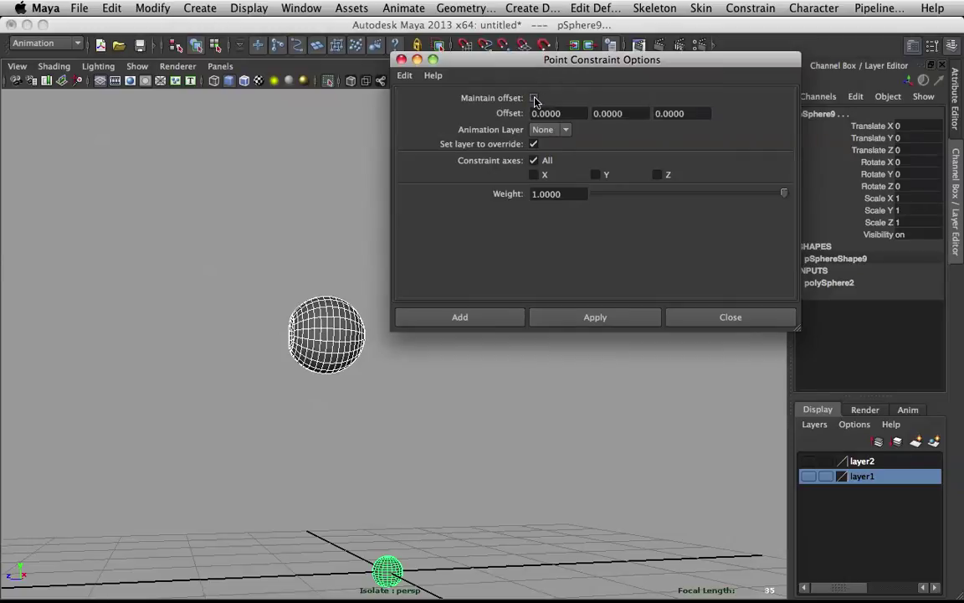
- Try point-constraining the new sphere to the eyeball on all axes, and undo the constraint
click(592, 316)
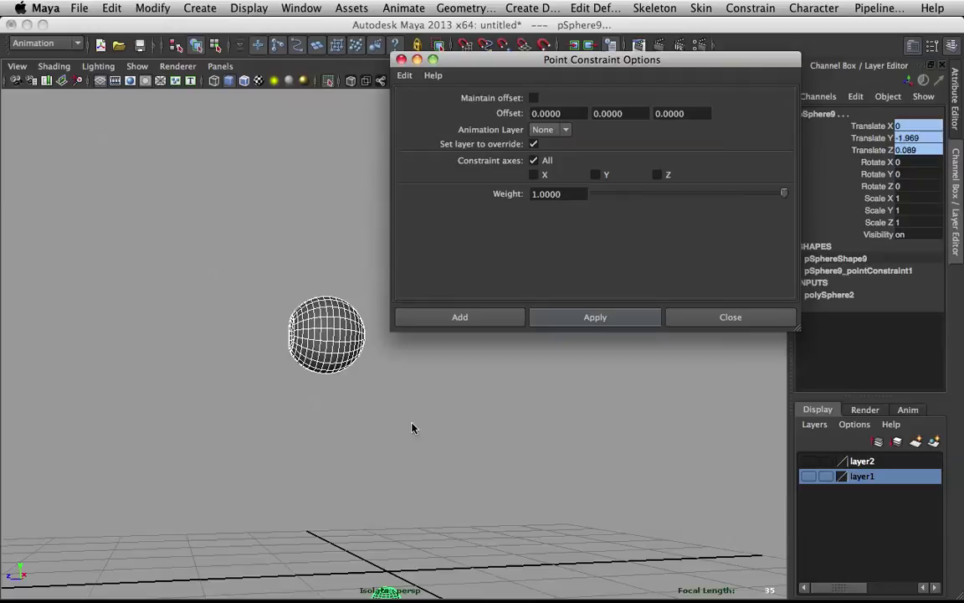
alt+drag(426, 437, 512, 445)
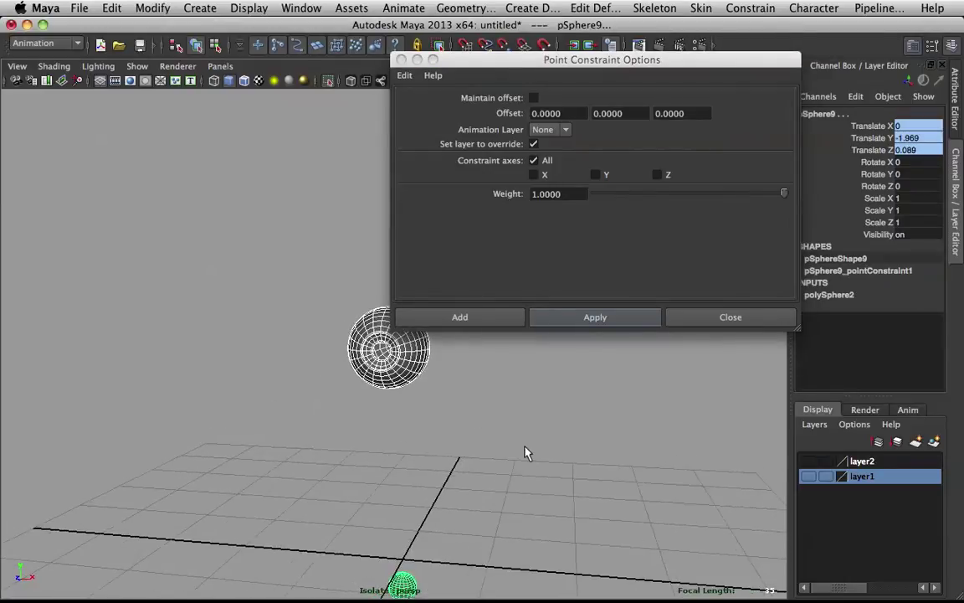
alt+middle_drag(525, 447, 433, 368)
click(434, 386)
key(z)
key(z)
click(354, 287)
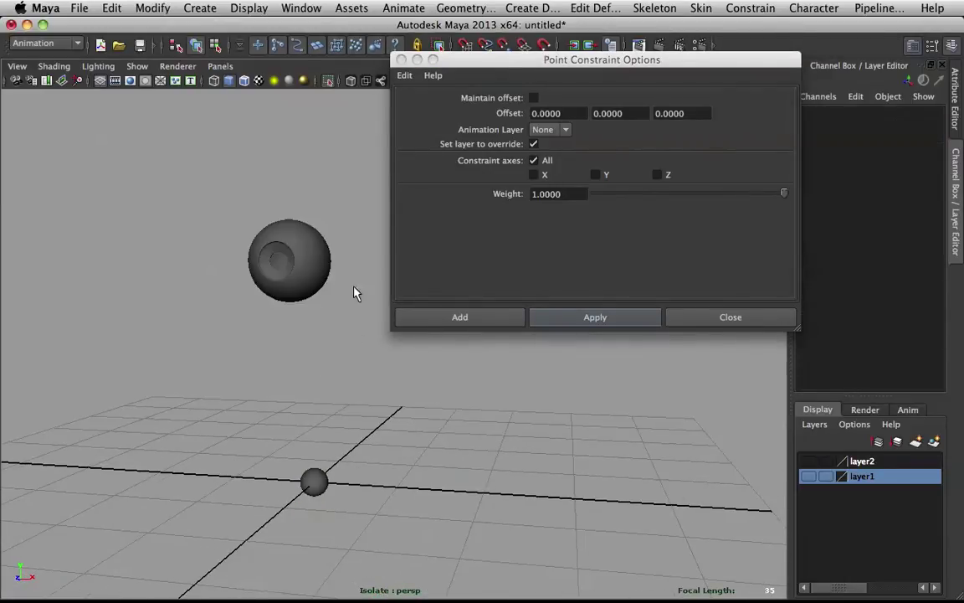
- Center the eyeball's pivot on its own geometry
click(332, 254)
key(w)
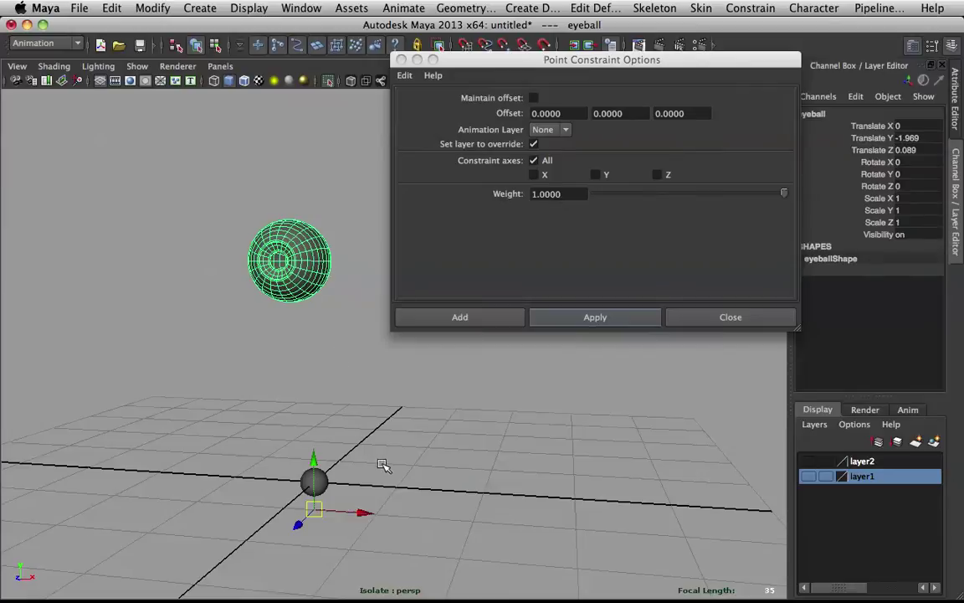
alt+drag(383, 463, 277, 403)
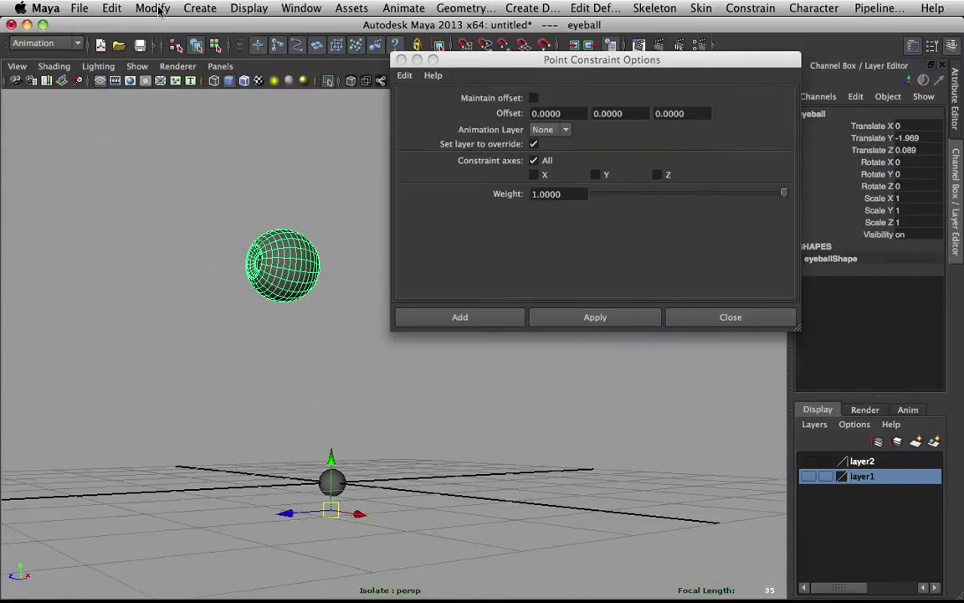
click(153, 9)
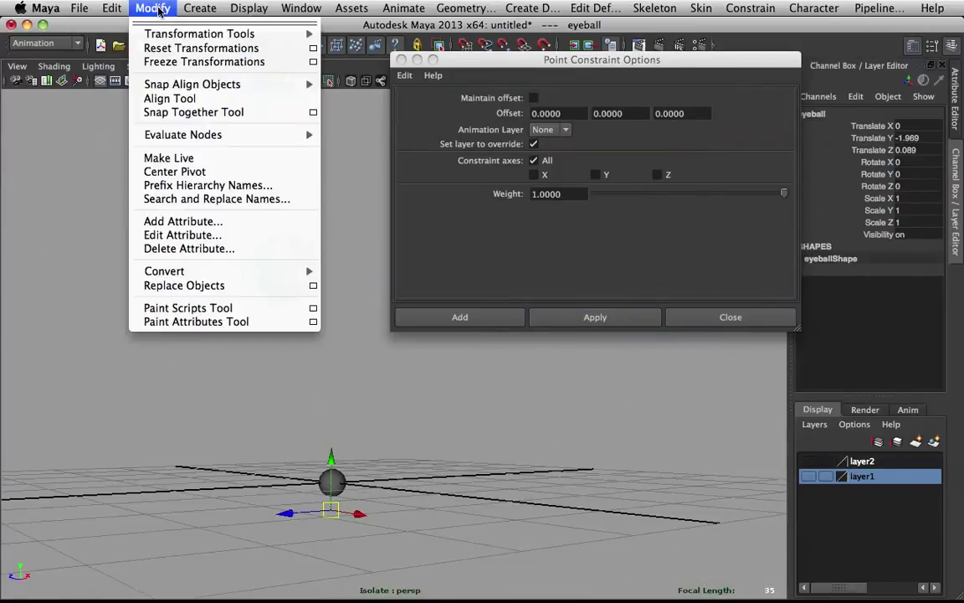
click(191, 171)
alt+drag(311, 401, 313, 409)
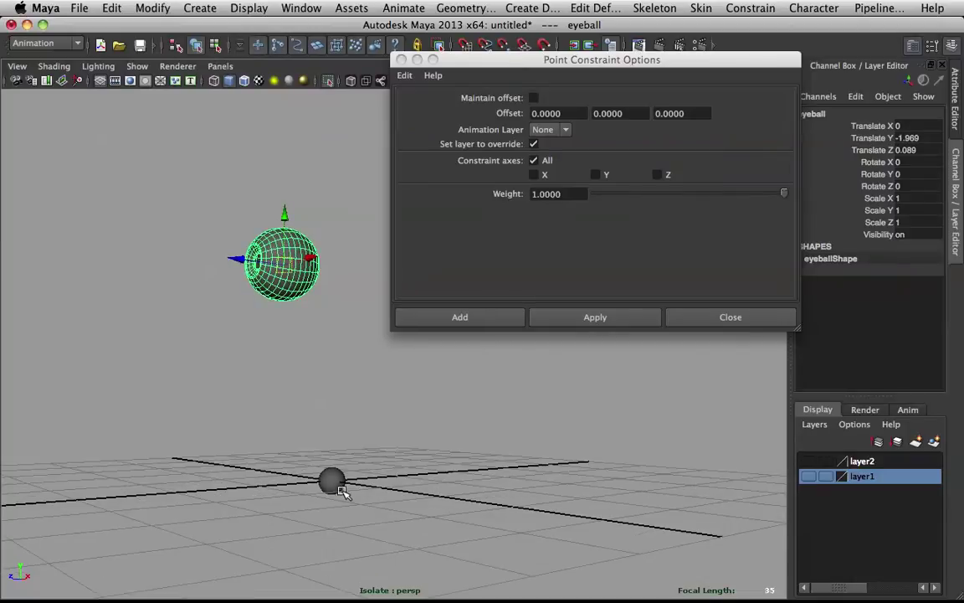
- Point-constrain the new sphere to the eyeball on all axes without maintaining the offset, and close the constraint options
key(q)
click(336, 489)
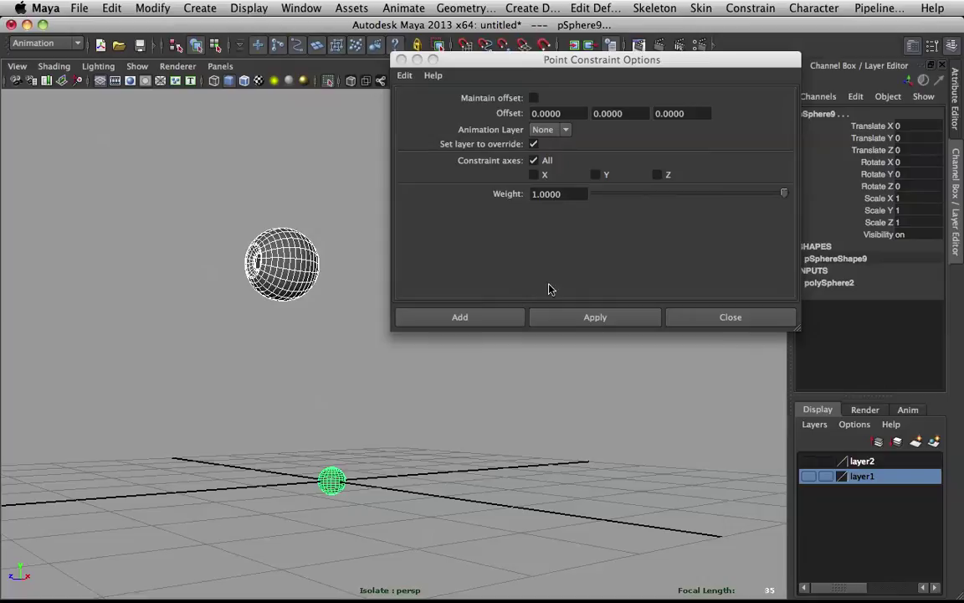
click(574, 319)
alt+drag(444, 351, 347, 292)
key(5)
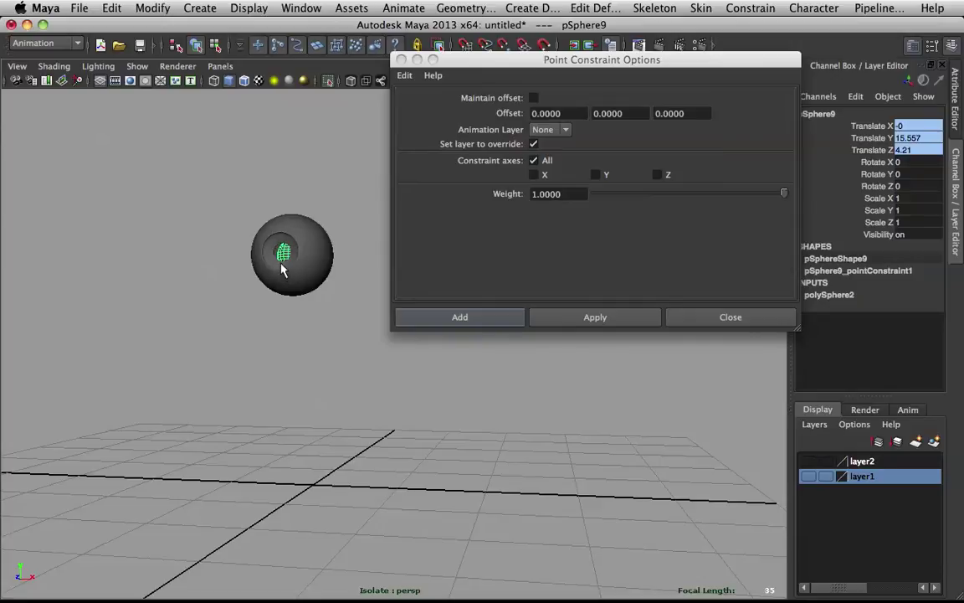
click(441, 113)
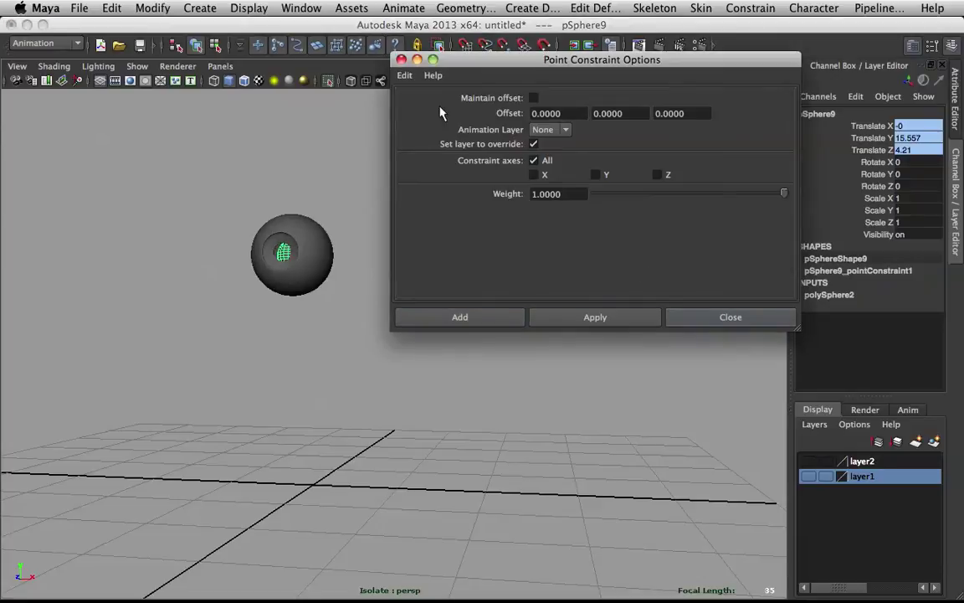
click(744, 316)
click(722, 314)
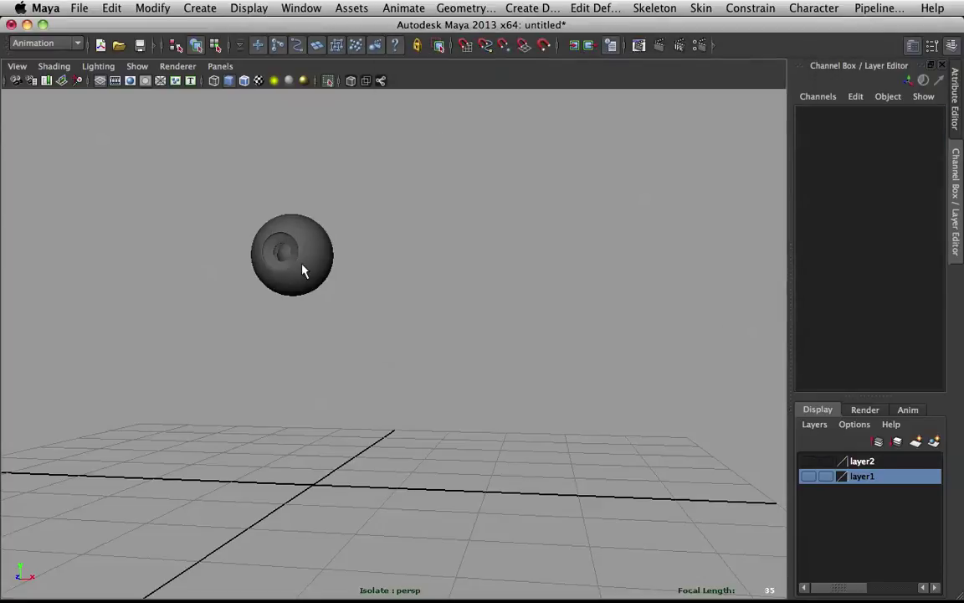
- Delete the point constraint node under pSphere9 in the Outliner, and close the Outliner
click(296, 10)
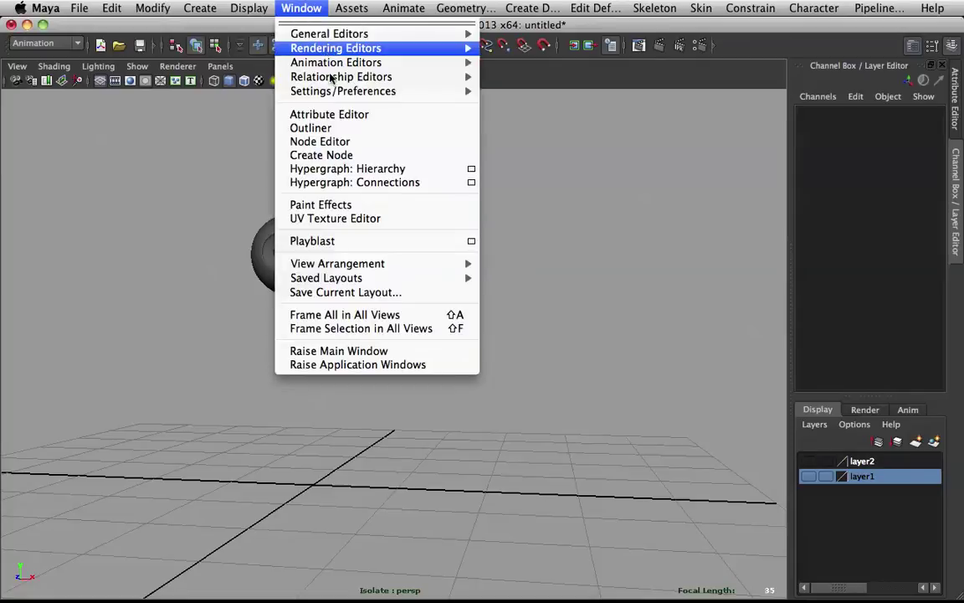
click(355, 127)
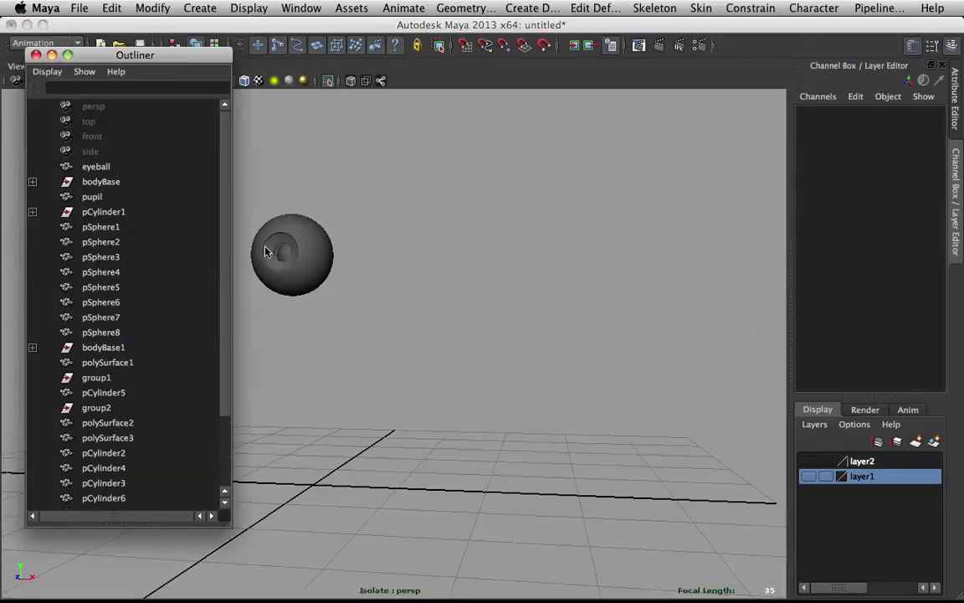
scroll(153, 260, down, 2)
click(288, 261)
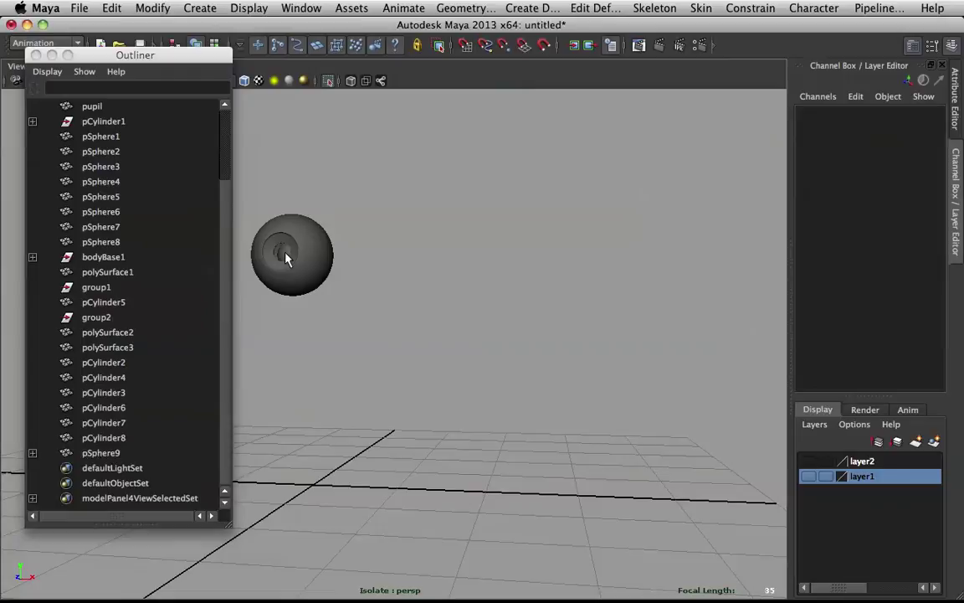
click(33, 454)
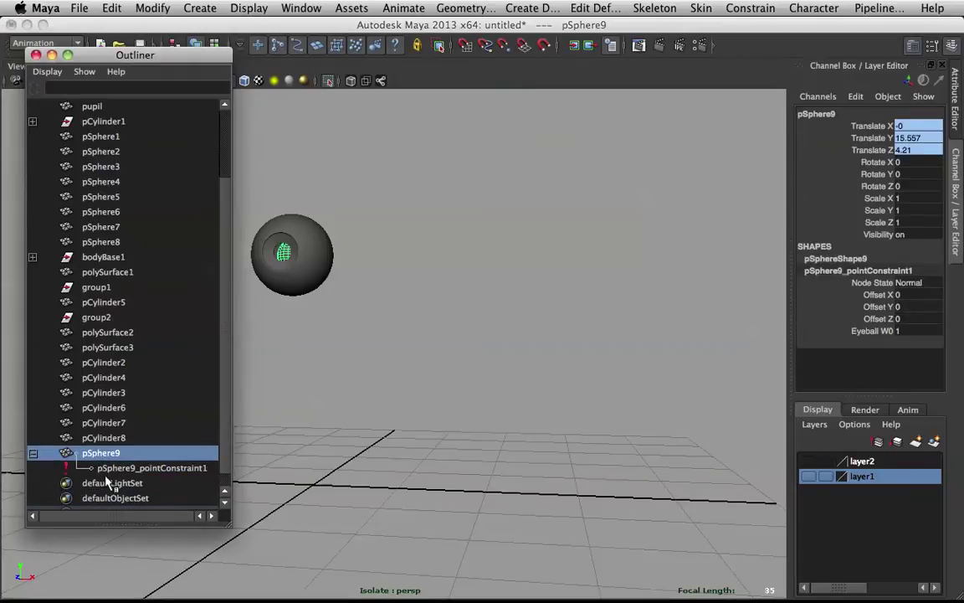
click(139, 469)
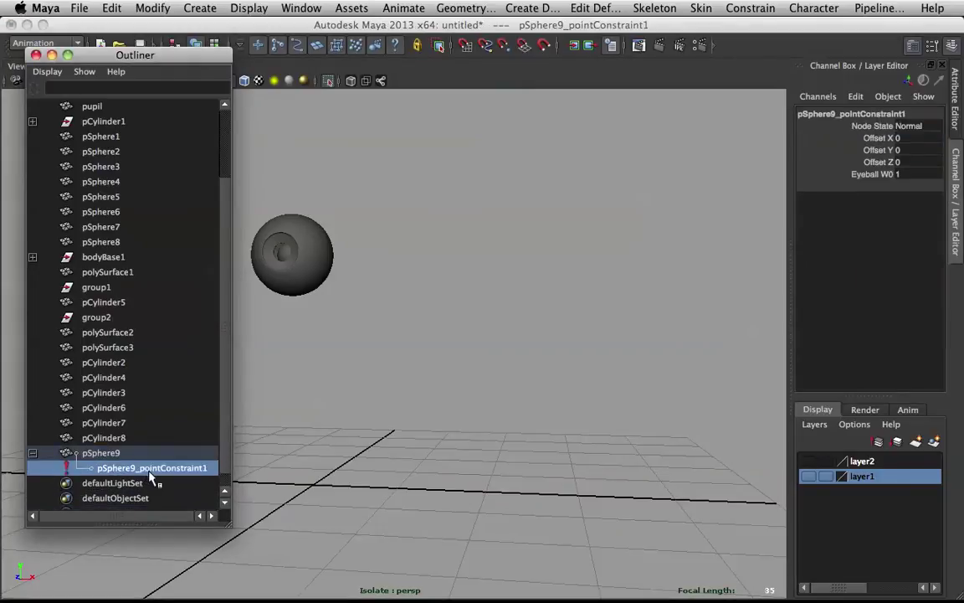
key(Delete)
click(36, 56)
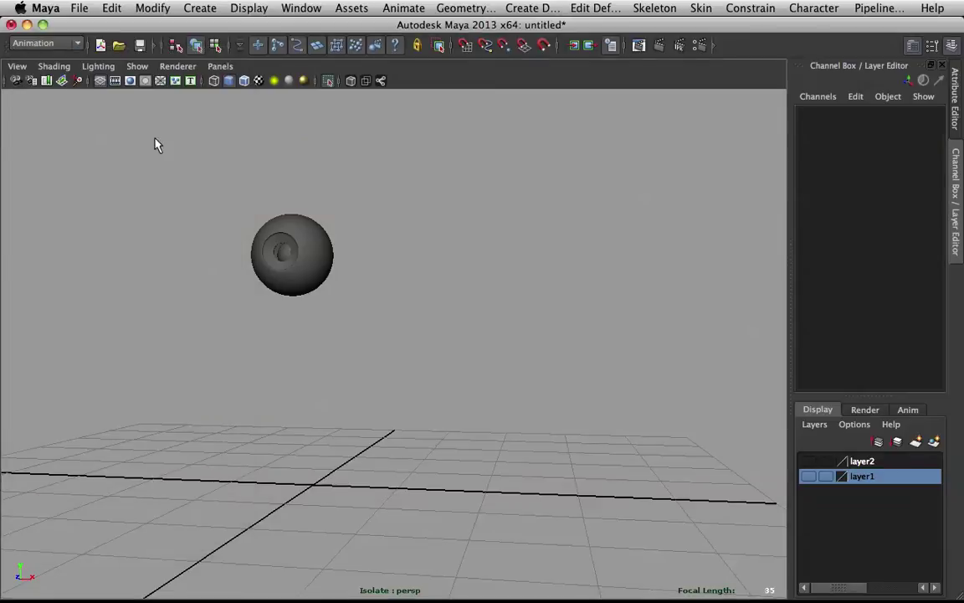
- Scale the new sphere uniformly to about 2.838 so it encloses the eyeball, and compare both in the side view
click(284, 255)
alt+drag(301, 253, 350, 263)
scroll(348, 261, up, 5)
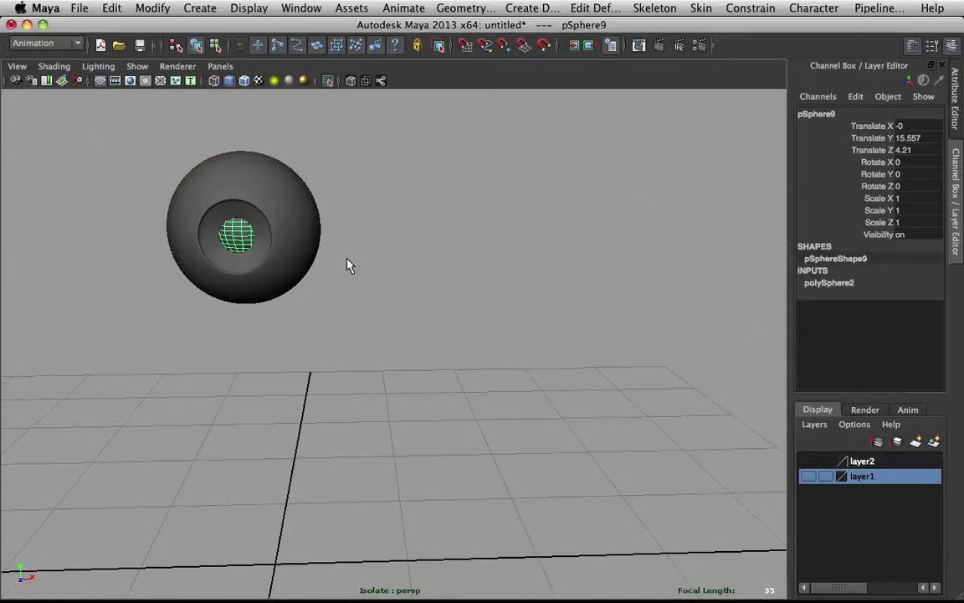
alt+middle_drag(348, 260, 401, 298)
alt+drag(402, 299, 435, 312)
key(w)
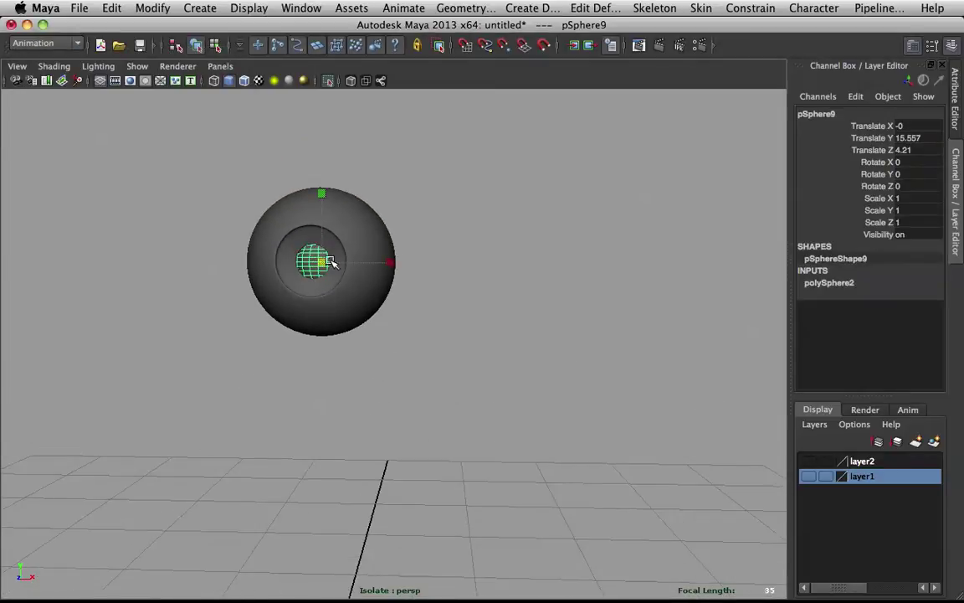
drag(326, 264, 415, 292)
alt+drag(483, 200, 422, 155)
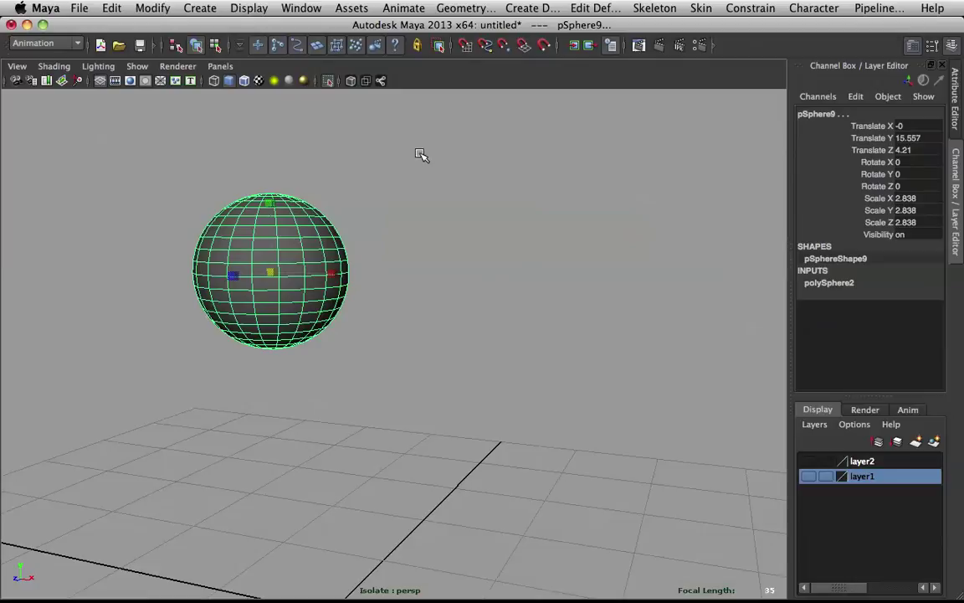
alt+drag(360, 126, 393, 268)
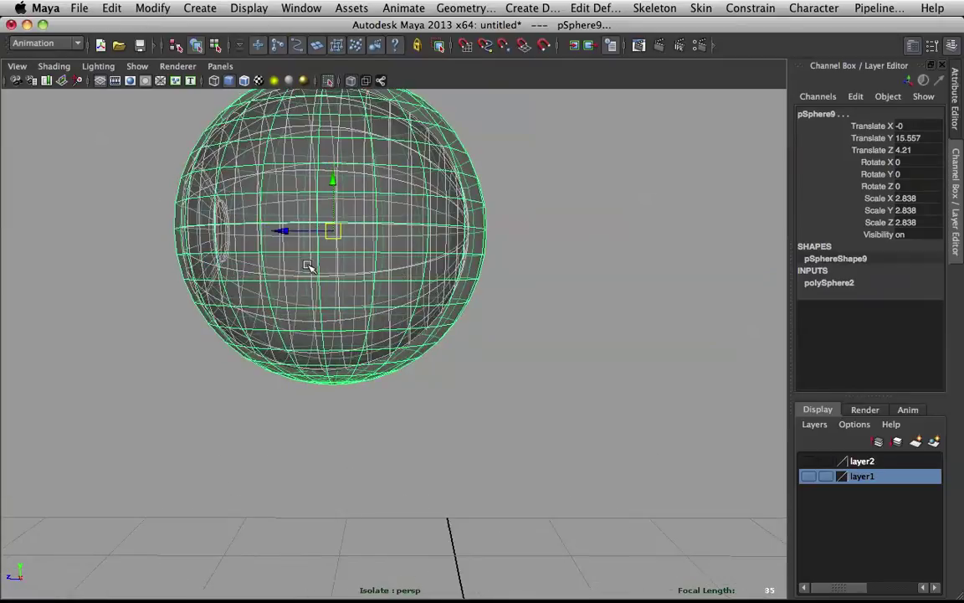
alt+drag(308, 263, 430, 226)
key(space)
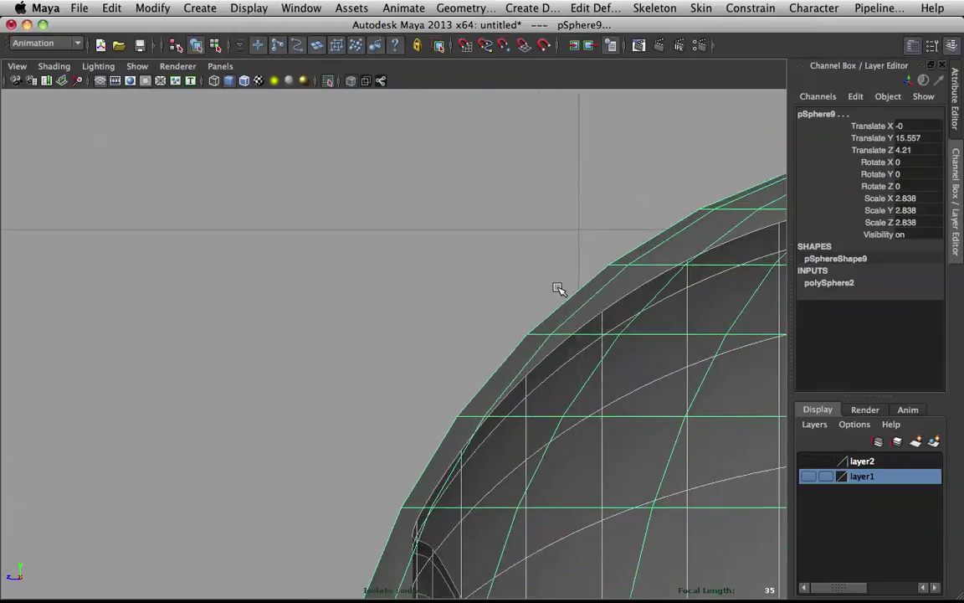
scroll(616, 356, up, 4)
scroll(562, 312, up, 3)
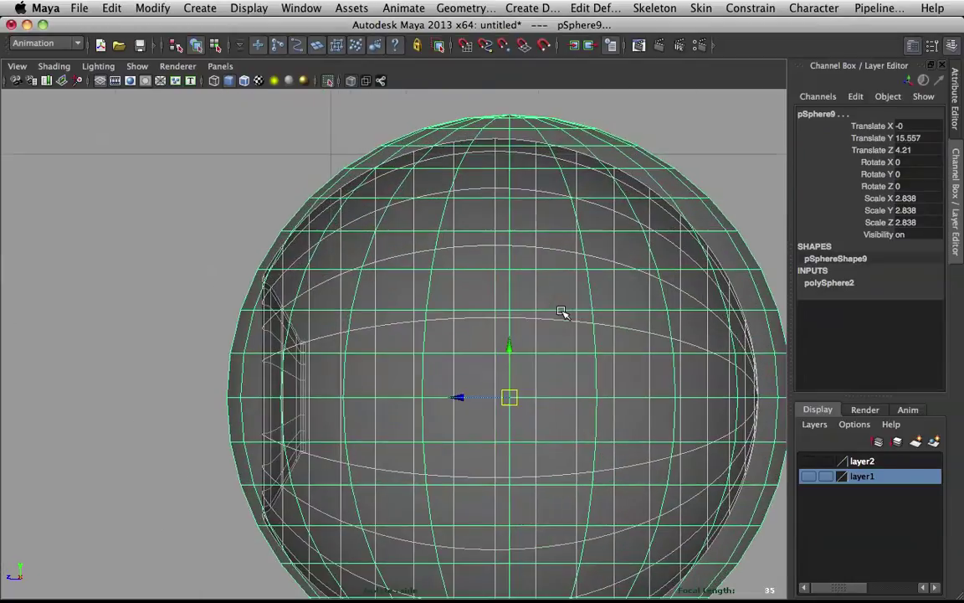
- Try snapping the sphere's pivot and the sphere itself along Z to the eyeball's middle vertices, and undo the moves
key(d)
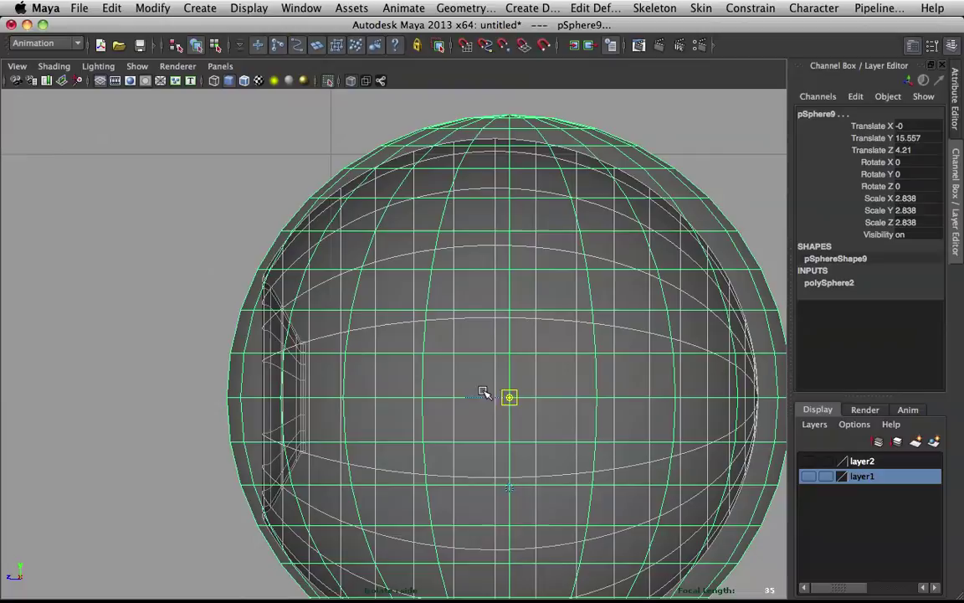
key(v)
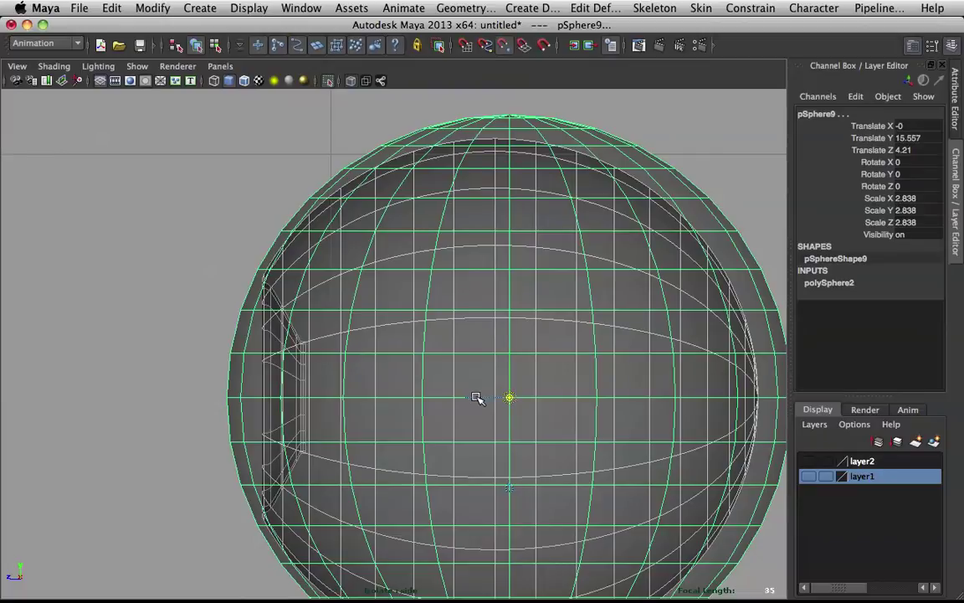
middle_drag(475, 398, 475, 397)
key(super+z)
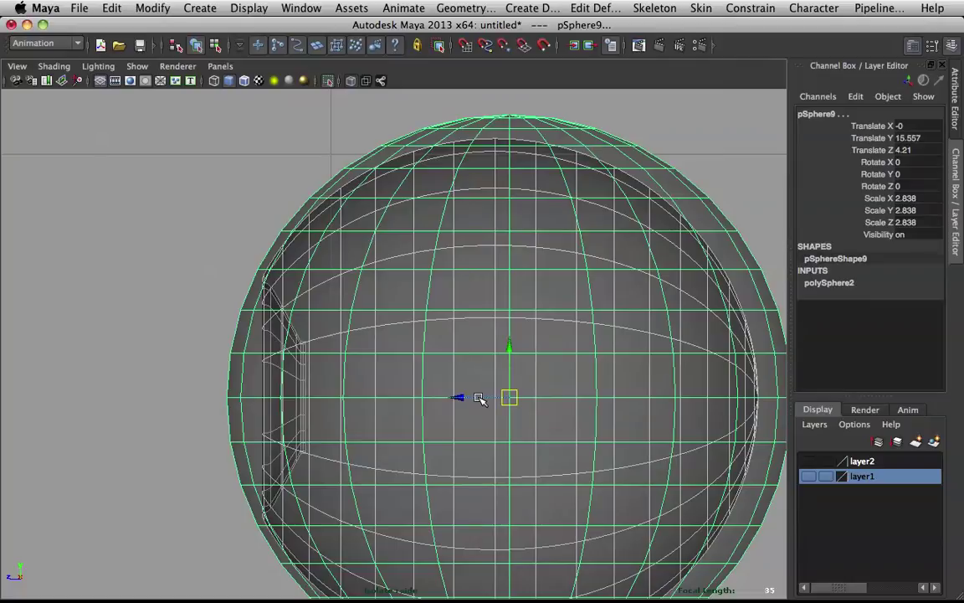
key(v)
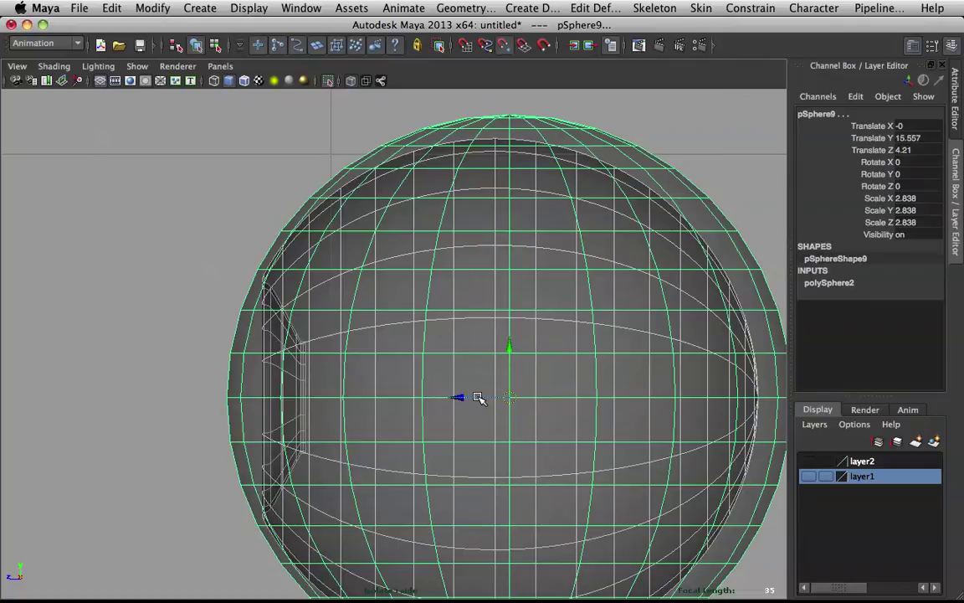
middle_drag(477, 398, 478, 398)
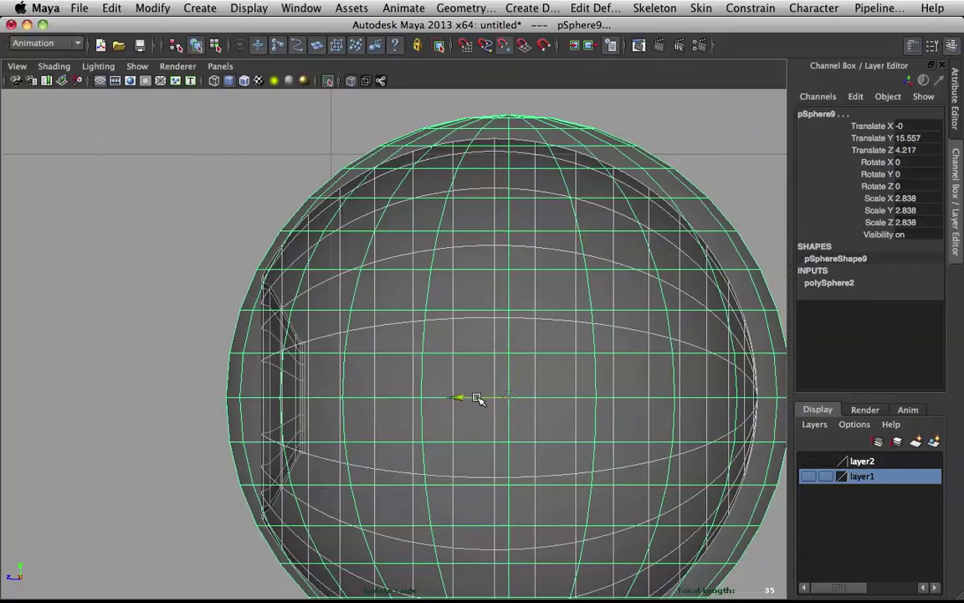
drag(477, 397, 472, 397)
key(super+z)
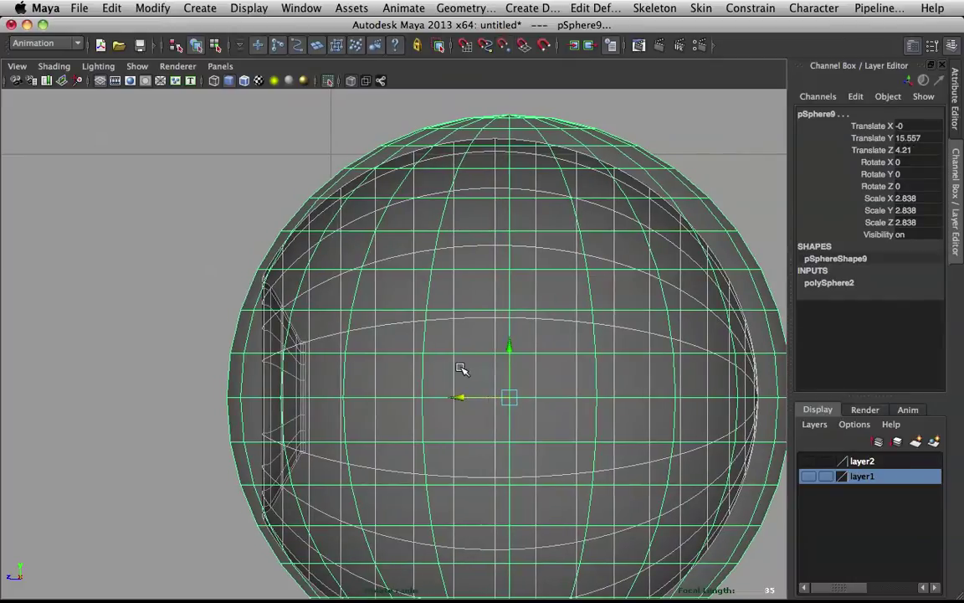
- With only the new sphere selected, snap it along Z to the eyeball's middle vertices, to about Translate Z 4.354
click(459, 125)
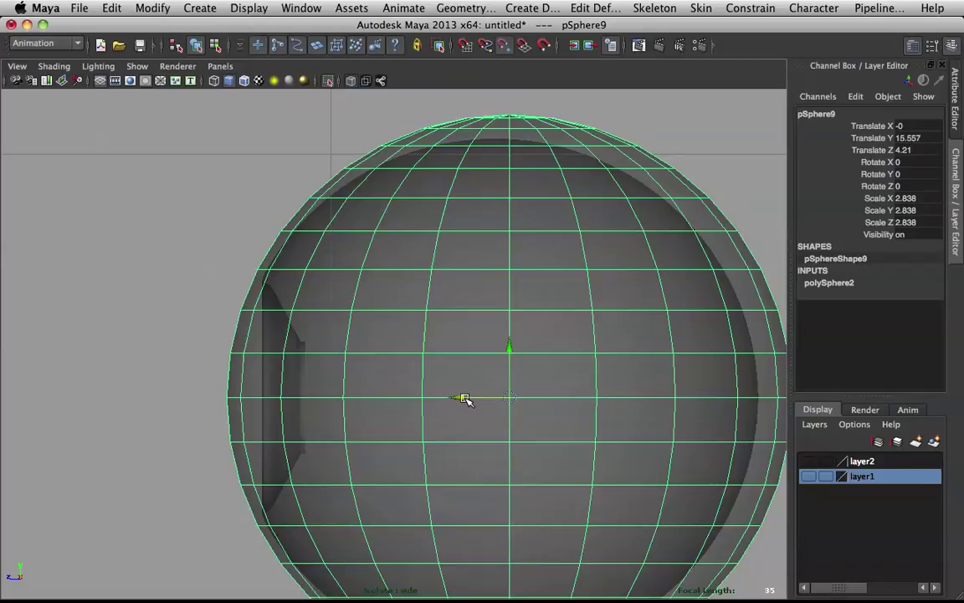
drag(465, 397, 409, 398)
middle_drag(474, 400, 477, 400)
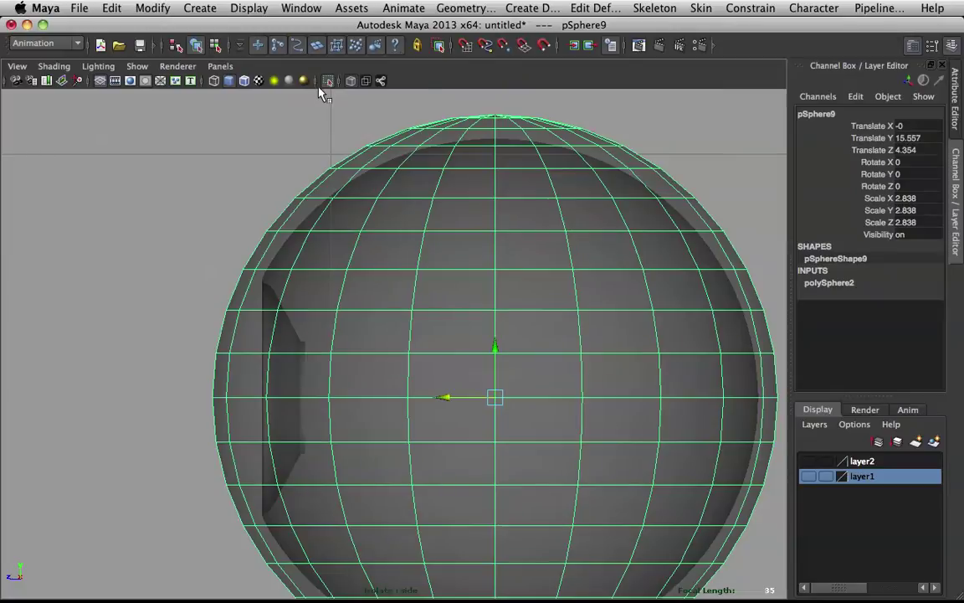
scroll(454, 286, down, 7)
scroll(505, 298, up, 1)
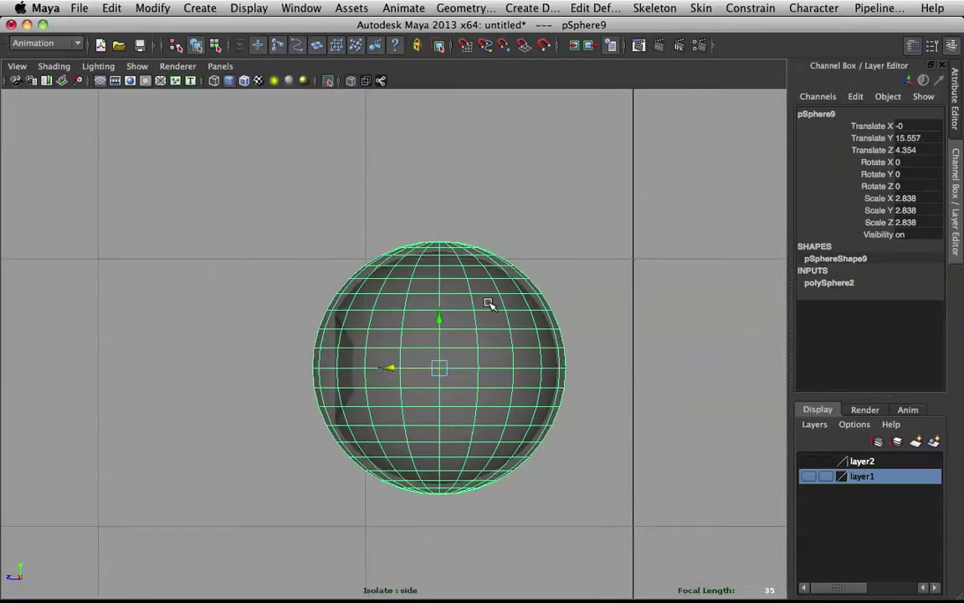
scroll(490, 304, up, 2)
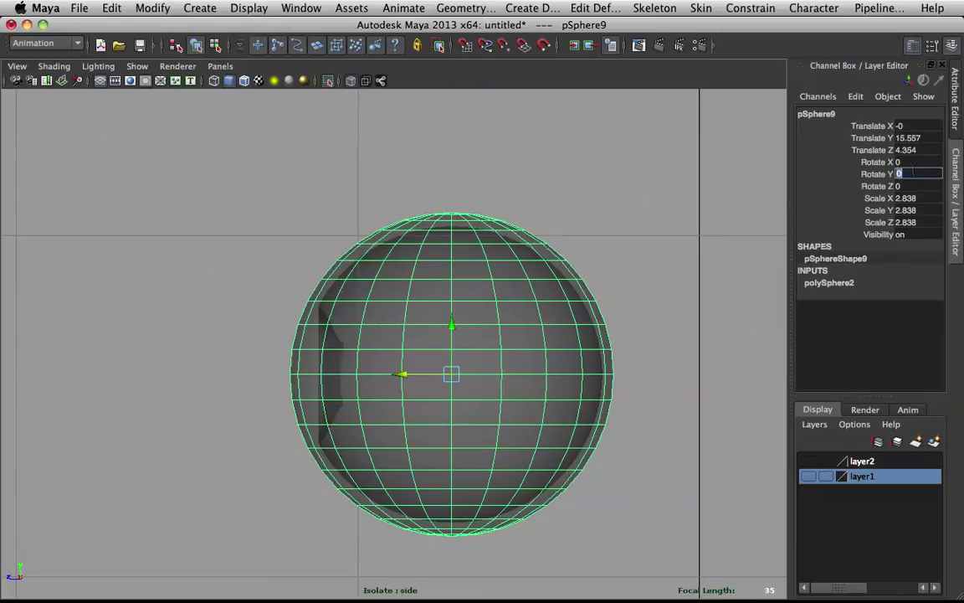
click(624, 207)
click(439, 273)
right_click(379, 326)
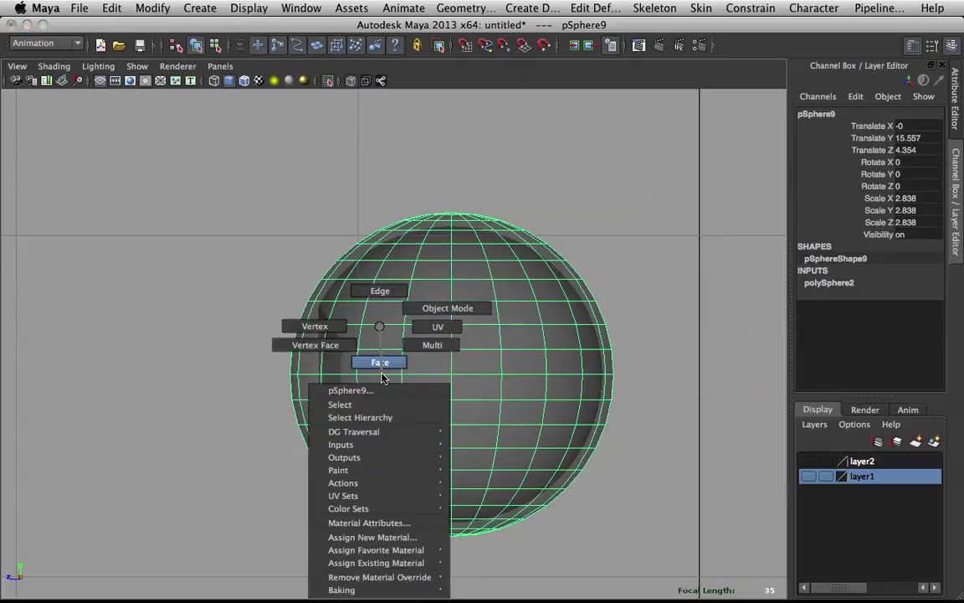
click(381, 362)
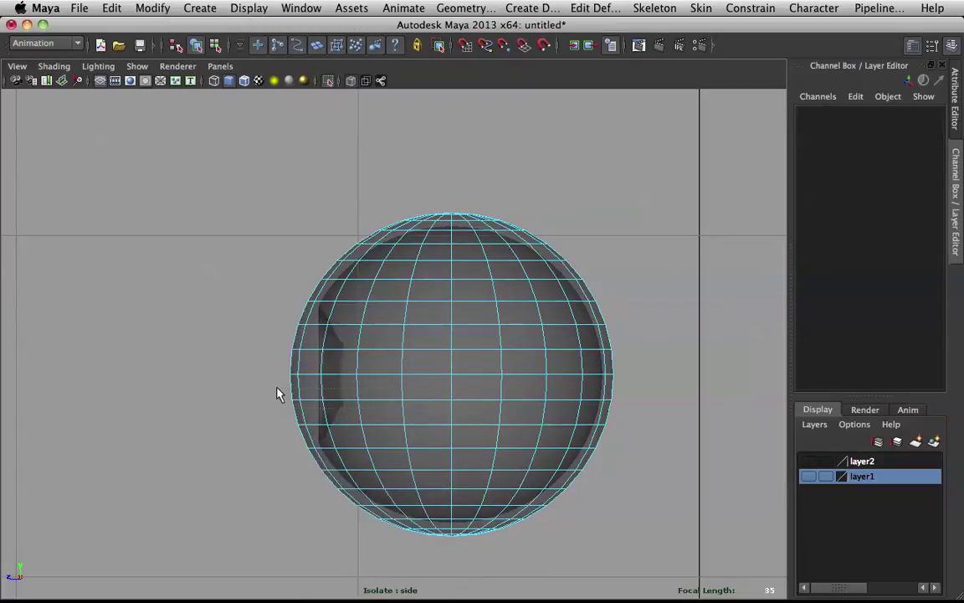
drag(279, 392, 688, 584)
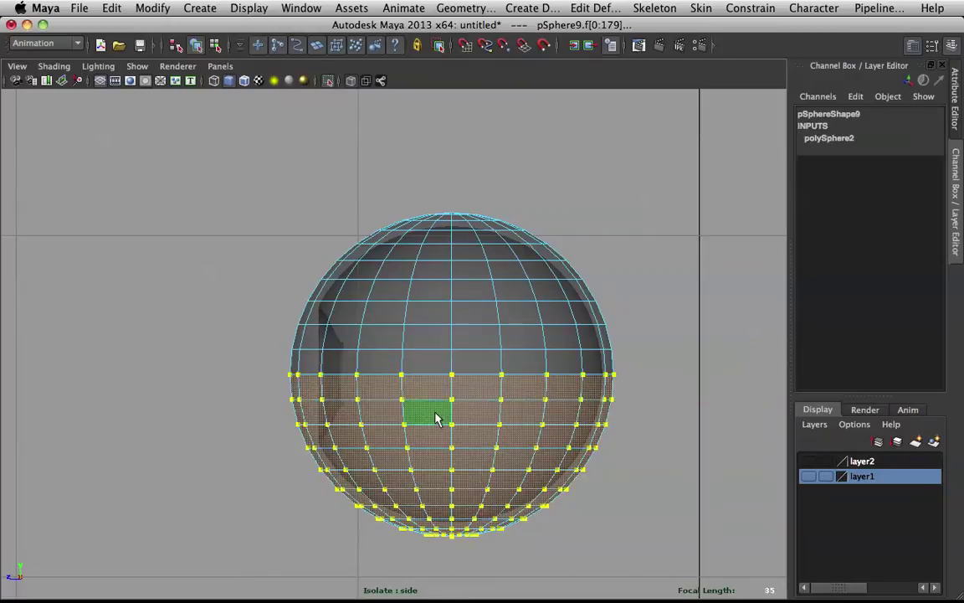
shift+right_click(437, 358)
right_drag(449, 353, 519, 315)
- Set both the axis and height subdivisions of the new sphere to 8
click(837, 283)
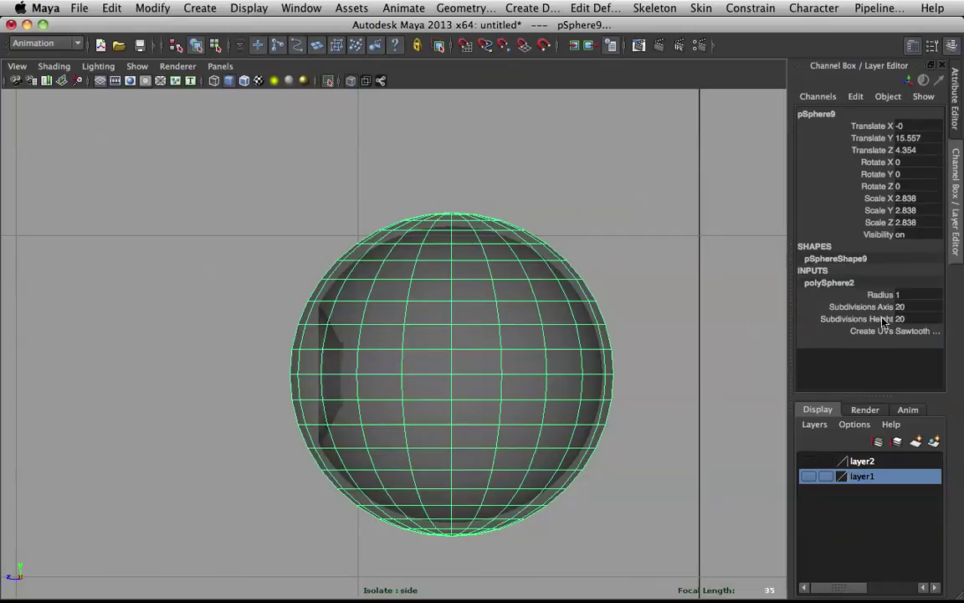
mouse_move(926, 308)
mouse_down()
mouse_move(927, 328)
mouse_move(923, 320)
mouse_up()
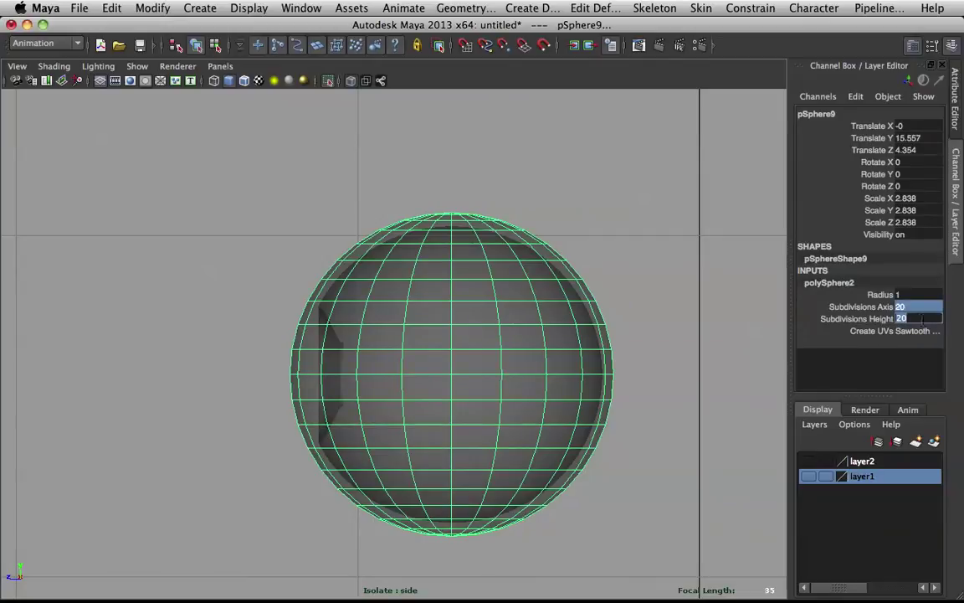
text(8)
key(Return)
key(F3)
key(F3)
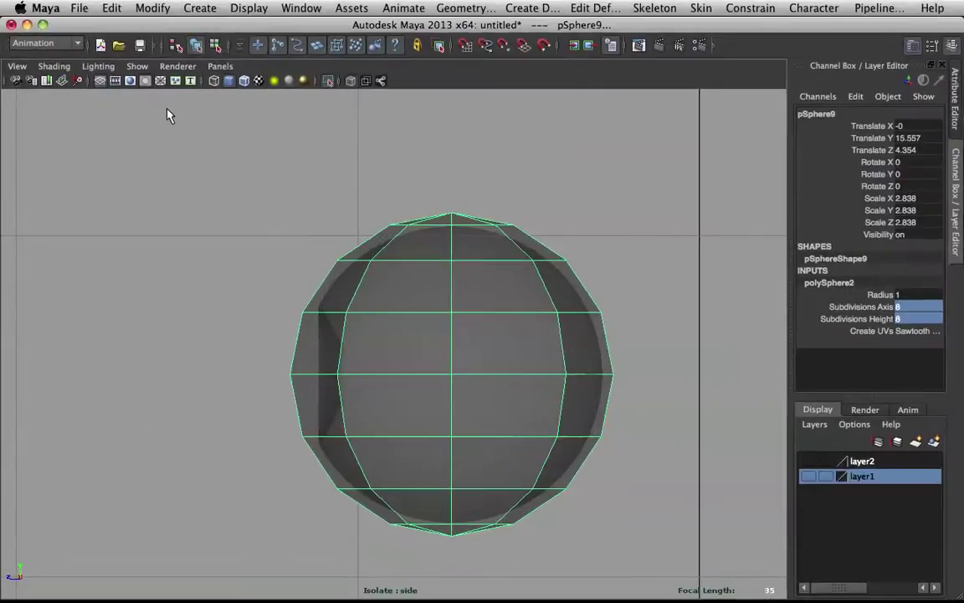
- Extract the faces of the sphere's lower half as a separate piece, and select that piece with the Rotate tool
right_drag(538, 372, 549, 368)
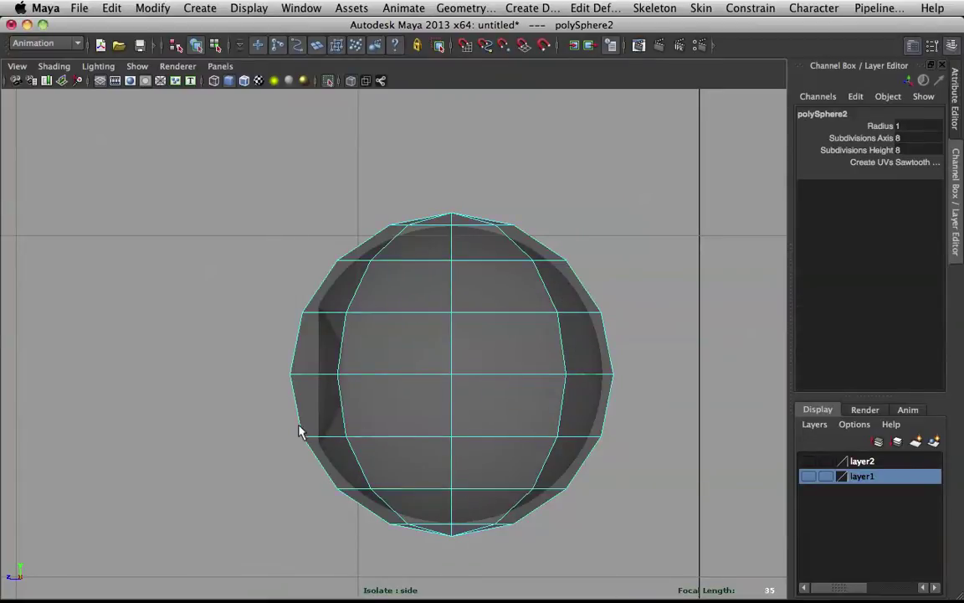
drag(273, 404, 749, 537)
shift+right_drag(519, 322, 507, 497)
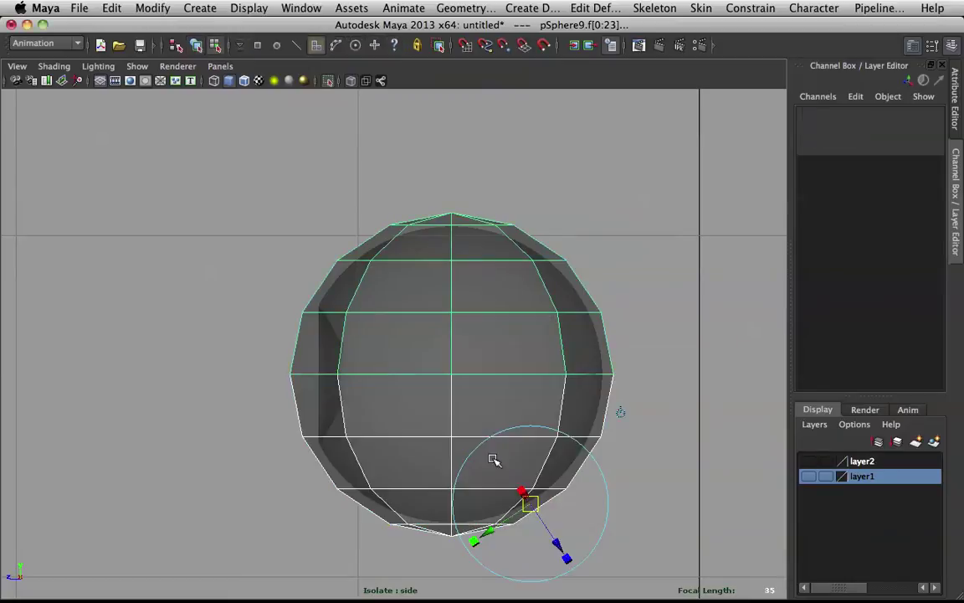
right_drag(404, 326, 487, 308)
key(w)
key(e)
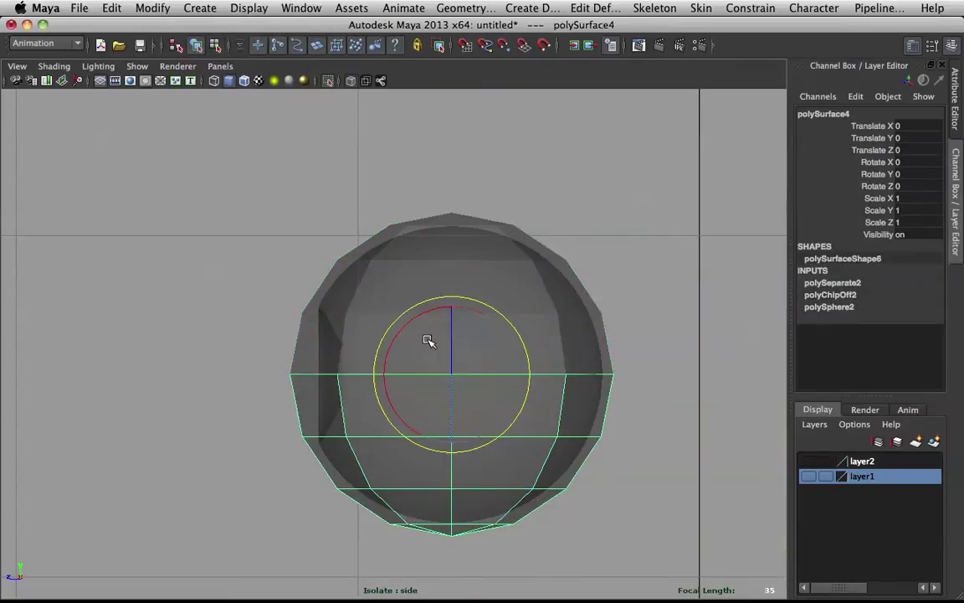
- Smooth-preview the sphere's upper and lower halves and compare them with the eyeball
key(q)
click(439, 275)
click(468, 417)
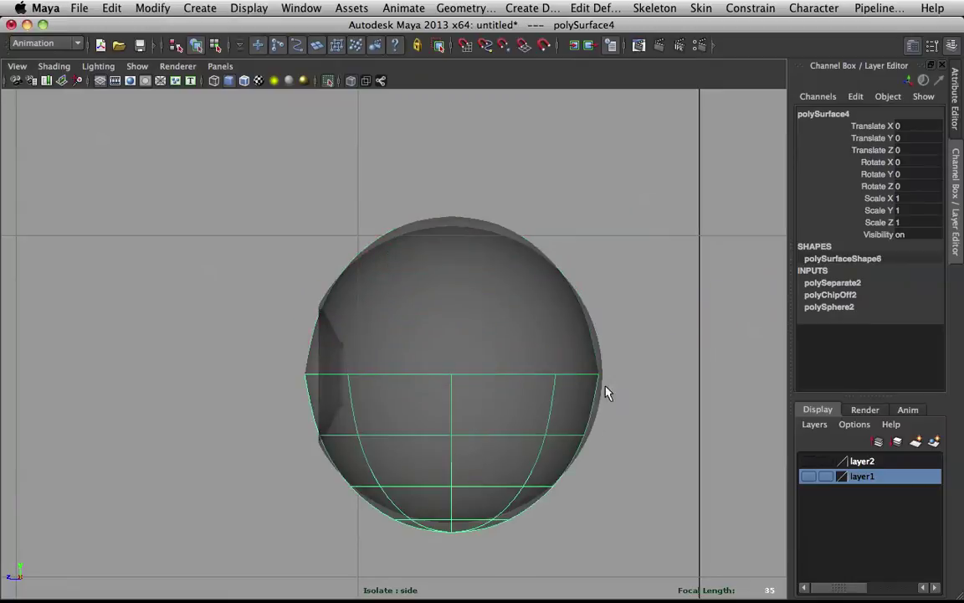
click(670, 366)
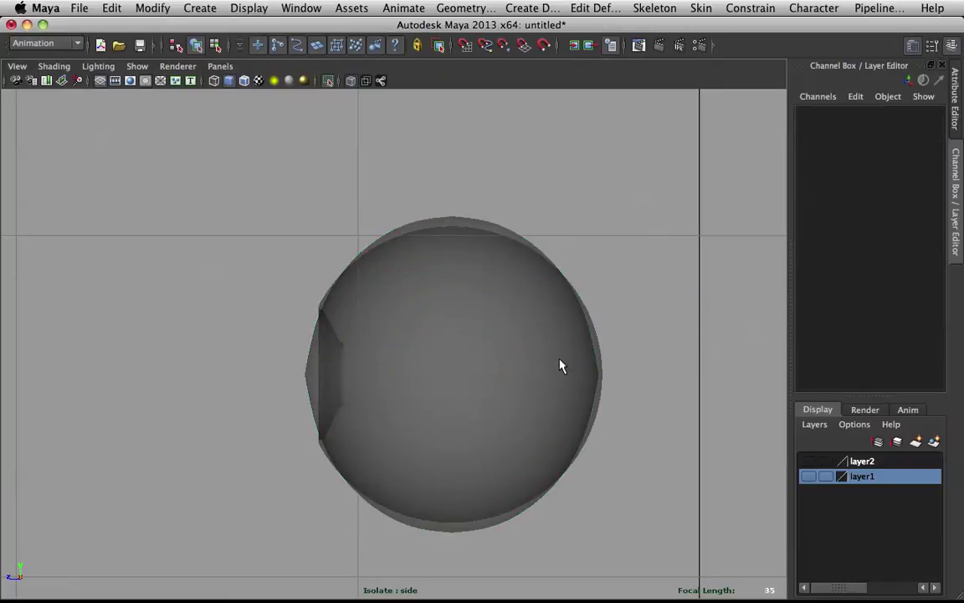
click(467, 363)
click(467, 362)
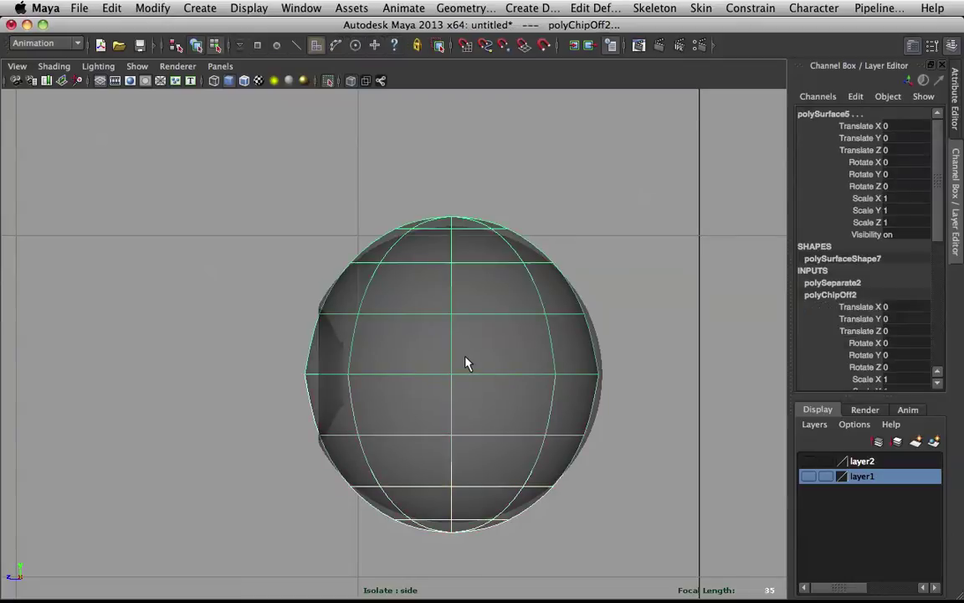
- Undo the smooth previews, the lower-half extraction and the subdivision change back to the undivided sphere
key(z)
key(z)
key(z)
key(z)
key(z)
key(z)
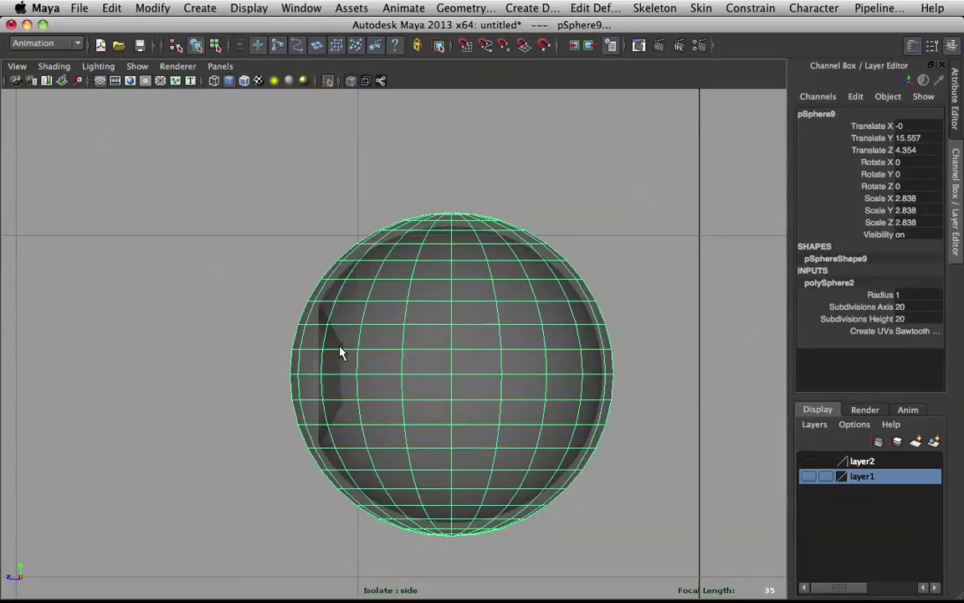
- Extract the faces of the sphere's lower half as a separate piece and return to object selection
right_drag(376, 323, 376, 360)
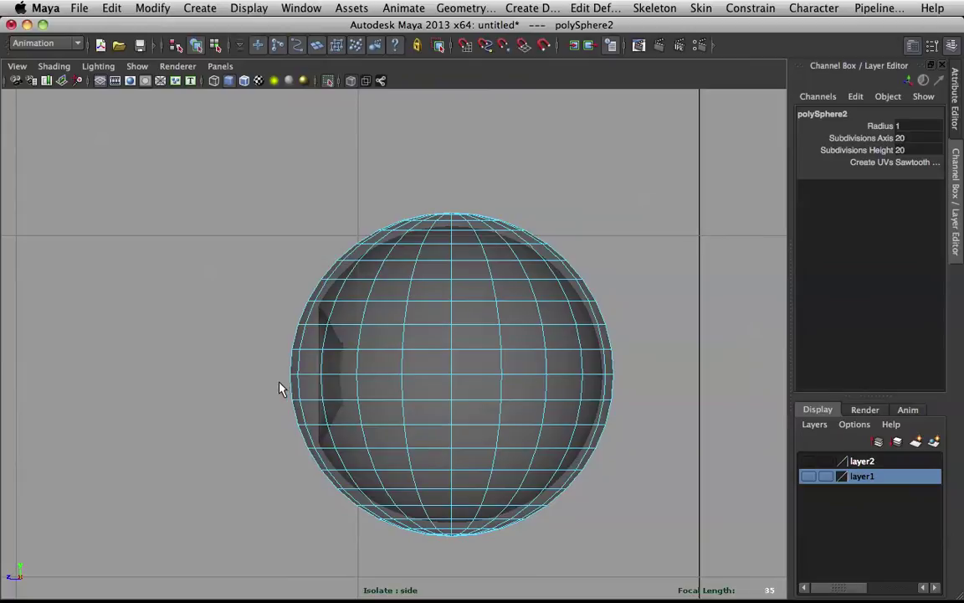
drag(280, 388, 695, 518)
shift+right_drag(428, 358, 404, 525)
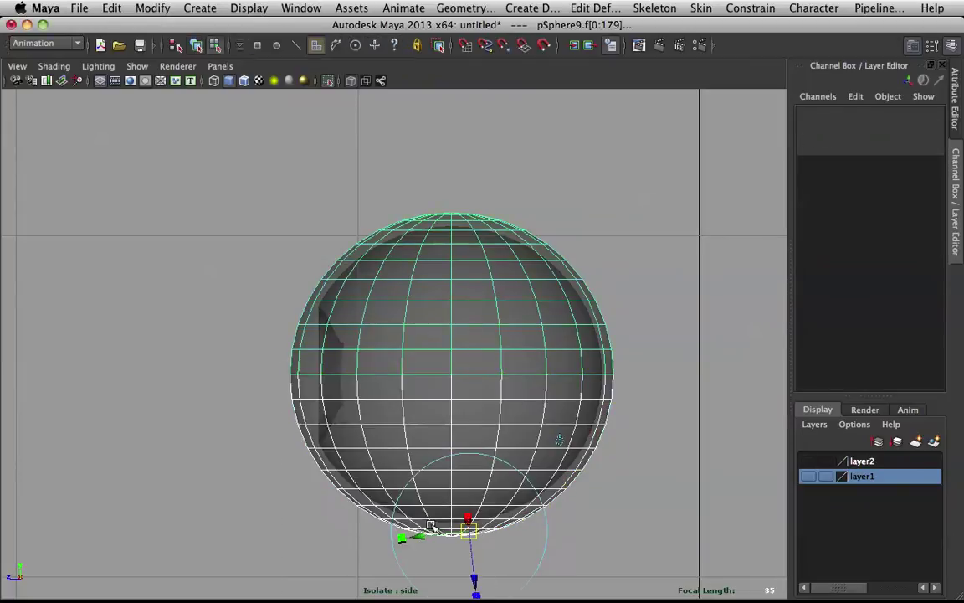
click(236, 425)
right_drag(378, 326, 510, 290)
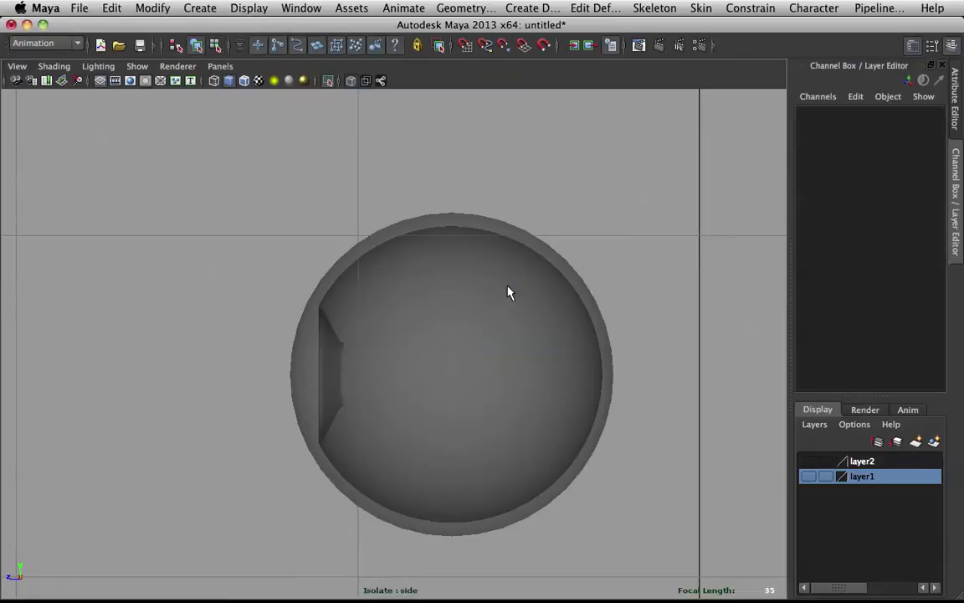
- Turn on the smooth preview for the sphere's upper and lower halves
click(493, 368)
click(495, 404)
click(651, 394)
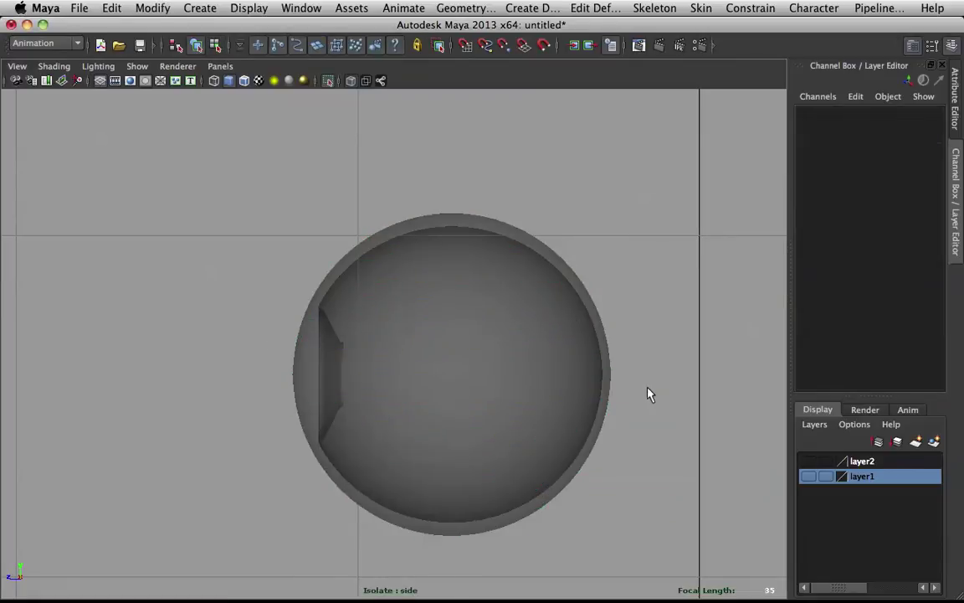
- Select both sphere halves in the perspective view and compare them with X-ray shading off and on
key(space)
drag(444, 330, 437, 238)
click(363, 228)
scroll(369, 236, up, 5)
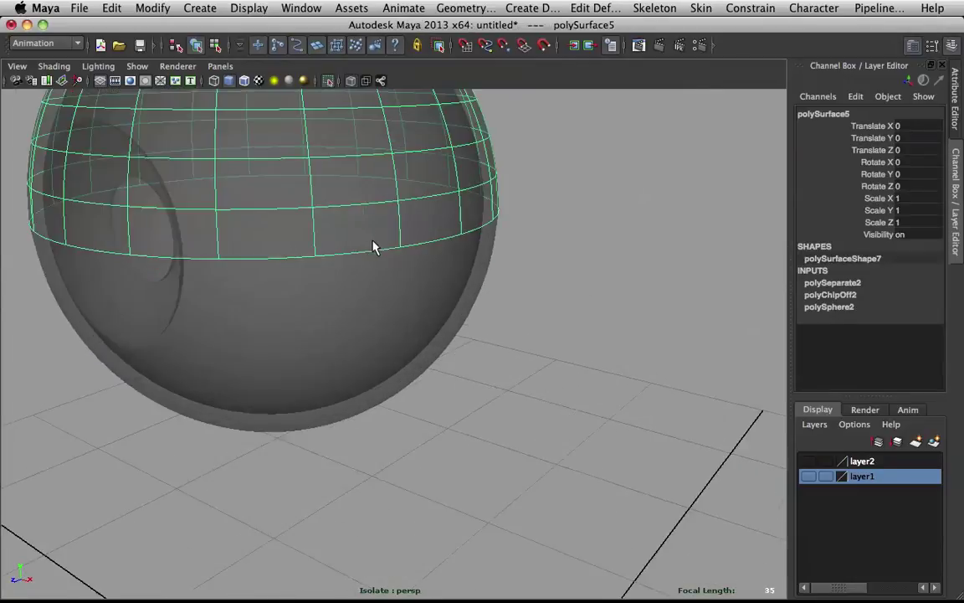
alt+middle_drag(373, 242, 447, 318)
shift+click(422, 375)
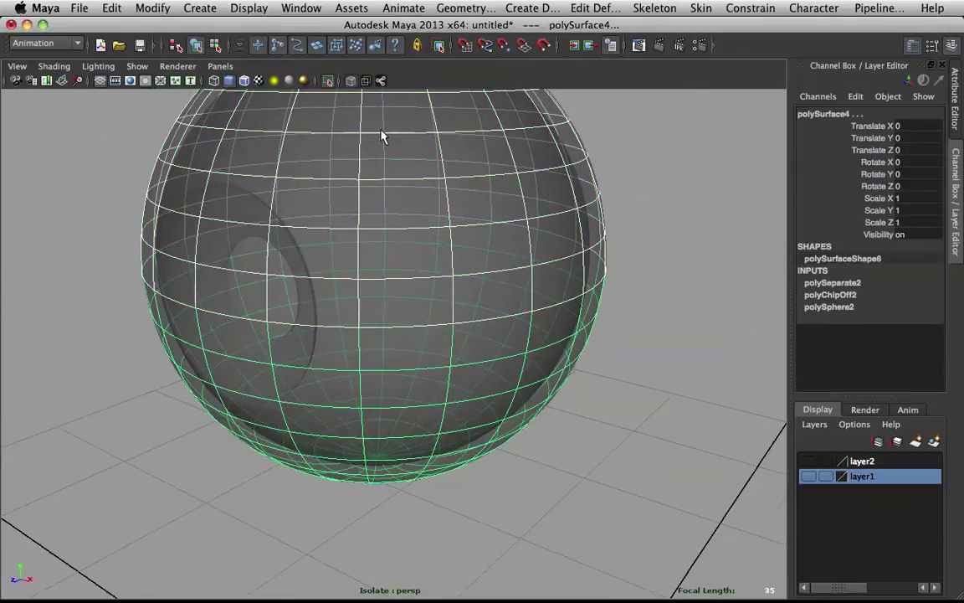
click(352, 80)
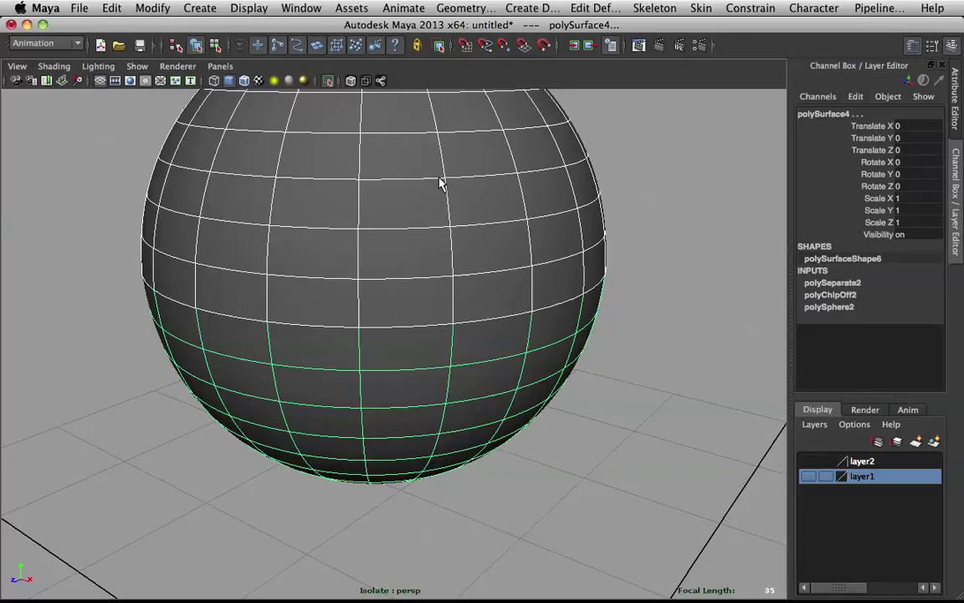
click(351, 80)
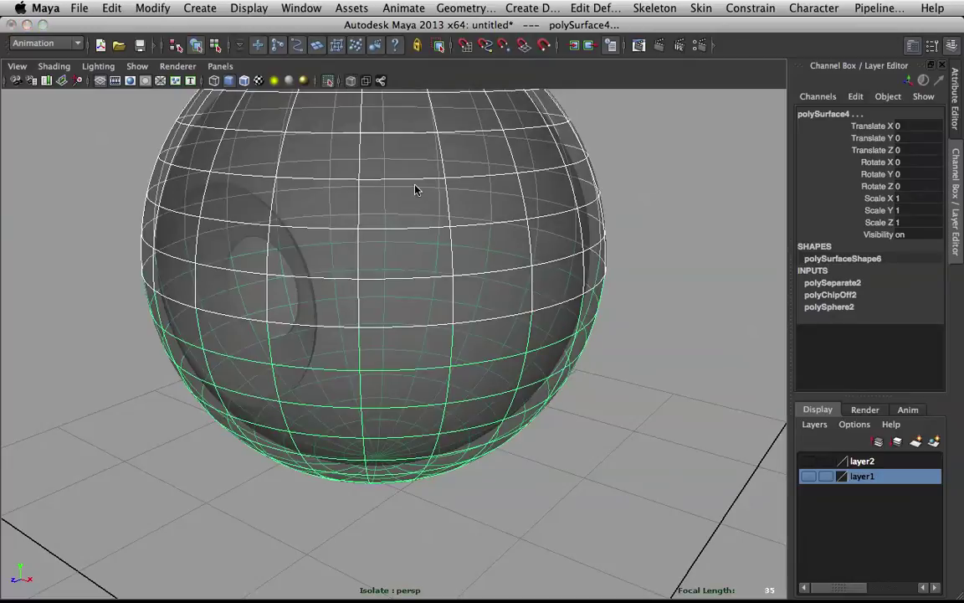
- Select all faces of both the upper and lower sphere halves
right_drag(415, 185, 410, 207)
double_click(410, 206)
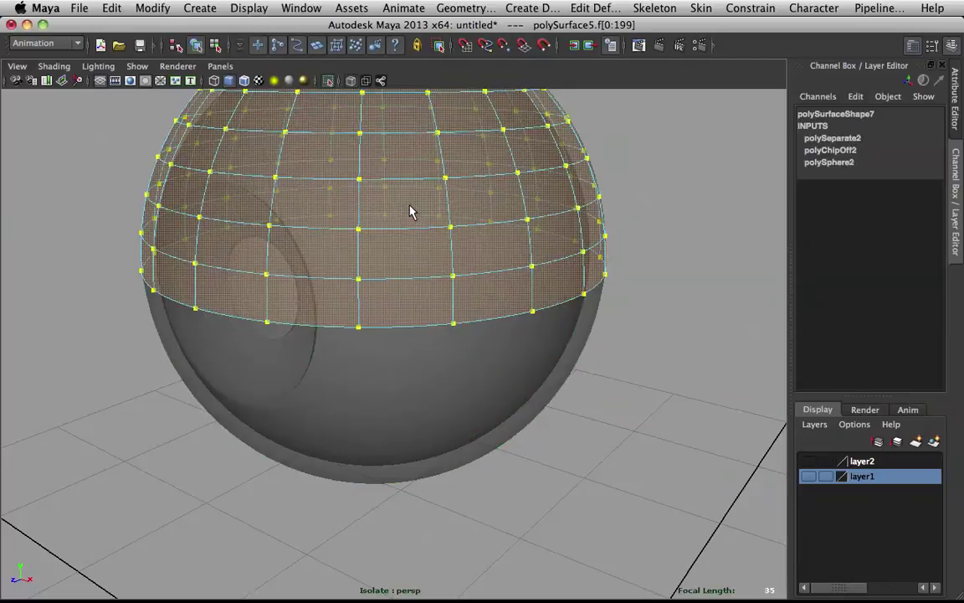
right_drag(439, 324, 442, 378)
click(424, 385)
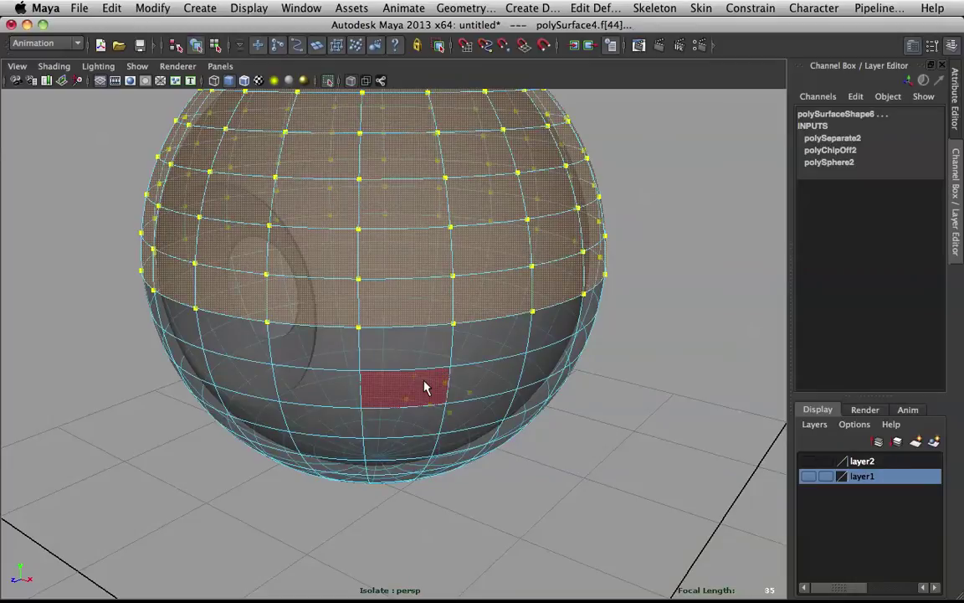
double_click(420, 385)
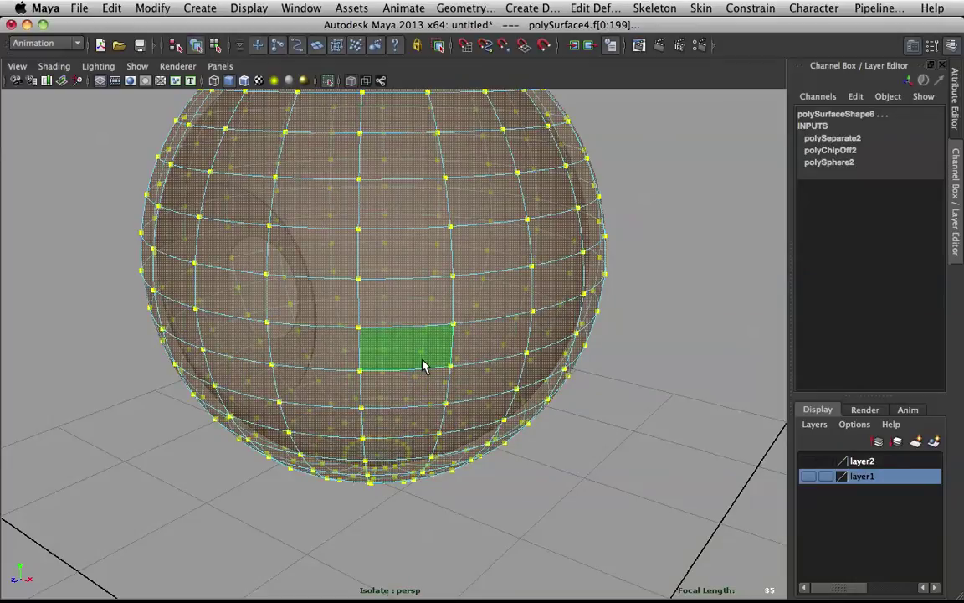
- Extrude the selected faces of both halves inward with a thickness of -0.31
shift+right_click(422, 365)
click(439, 386)
drag(439, 383, 486, 318)
scroll(464, 324, down, 3)
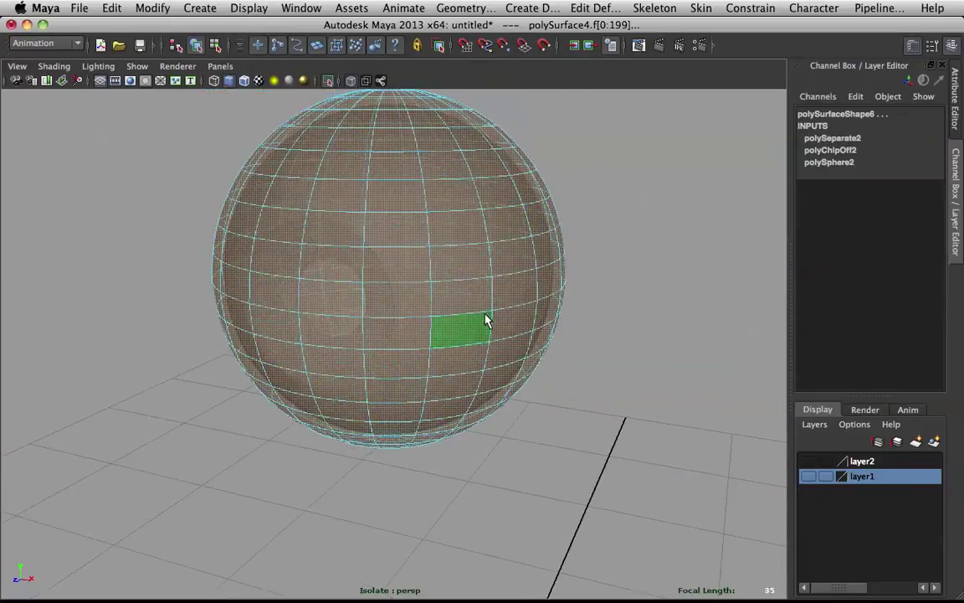
shift+right_drag(476, 243, 475, 266)
alt+drag(477, 268, 462, 289)
scroll(473, 311, up, 5)
alt+drag(488, 334, 493, 431)
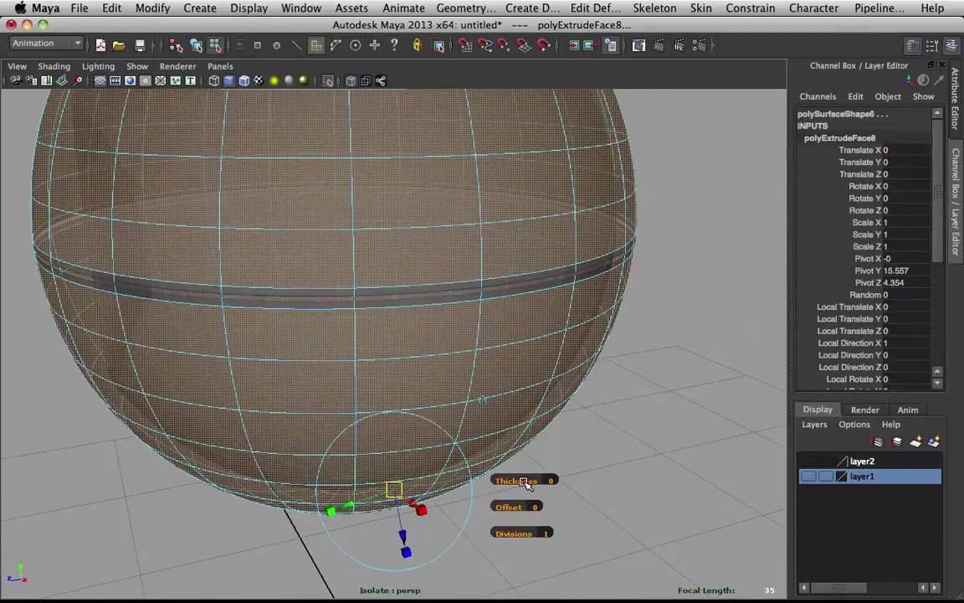
drag(521, 480, 502, 480)
mouse_move(496, 480)
middle_down()
mouse_move(484, 482)
mouse_move(495, 481)
middle_up()
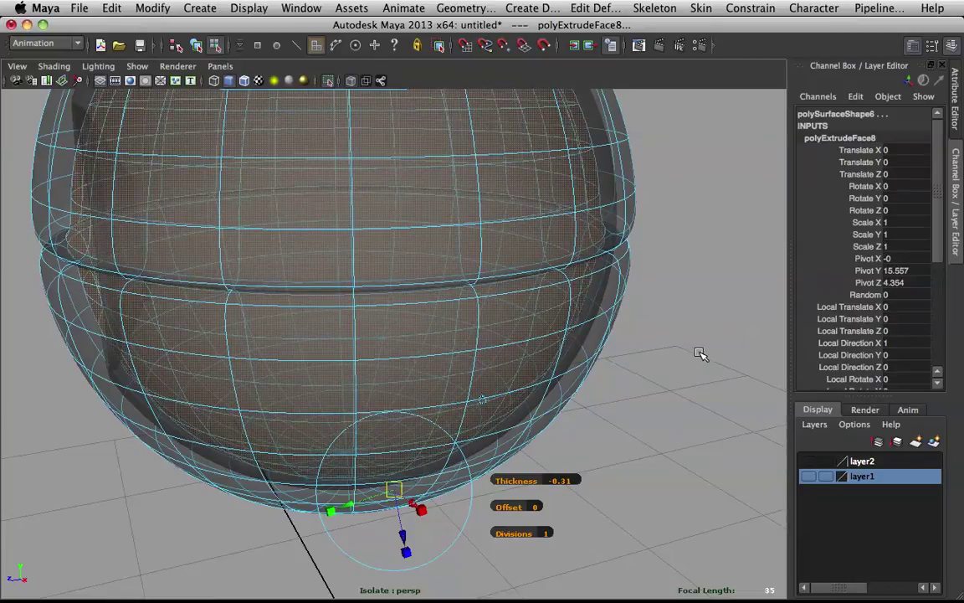
- Return to object selection and turn off the smooth preview on the upper and lower halves
click(705, 345)
alt+right_drag(650, 344, 494, 327)
alt+drag(364, 311, 447, 306)
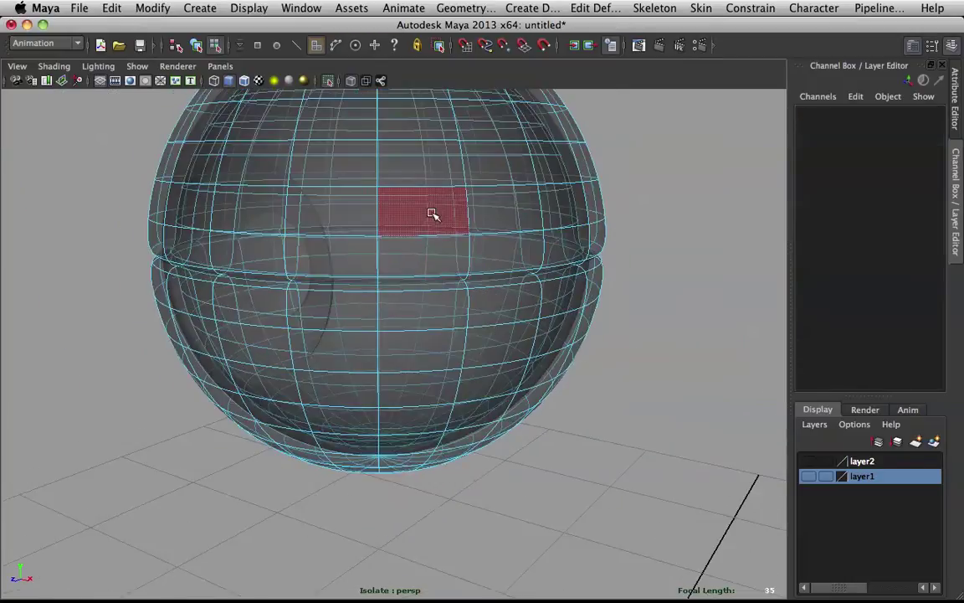
right_drag(432, 213, 570, 164)
click(361, 112)
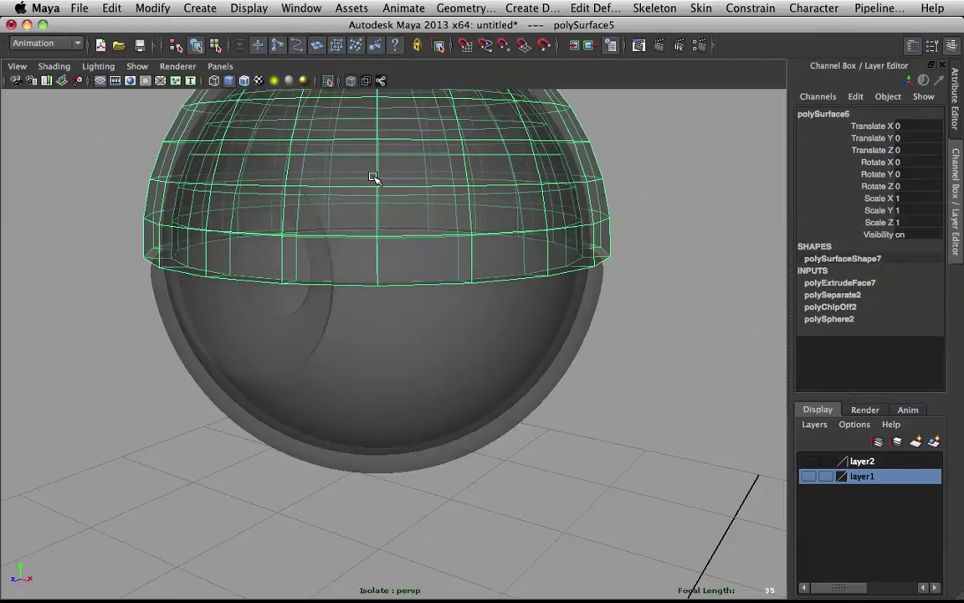
alt+drag(355, 175, 383, 175)
click(395, 349)
key(1)
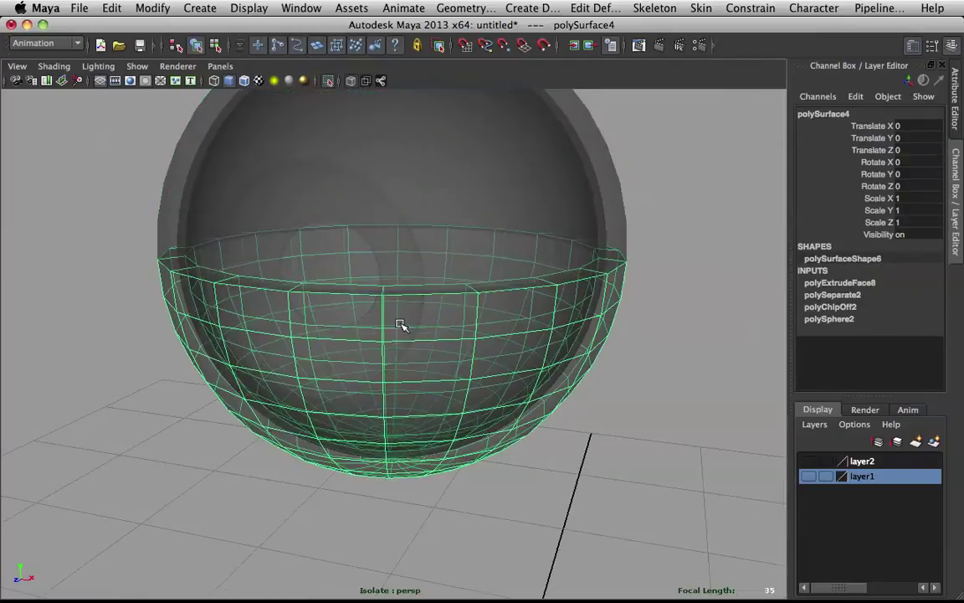
- Insert an edge loop close to the cut rim of each sphere half
scroll(404, 323, up, 3)
click(431, 201)
shift+right_drag(441, 188, 336, 195)
drag(381, 248, 382, 280)
click(403, 320)
- Turn the smooth preview back on for both halves, return to object selection and clear the selection
key(3)
key(q)
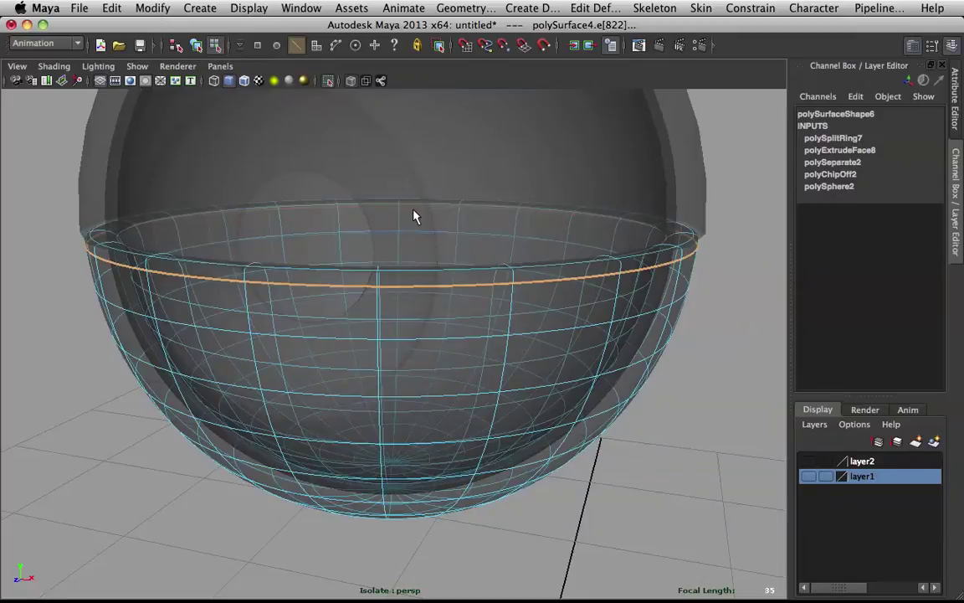
right_drag(413, 210, 480, 186)
click(500, 164)
key(3)
click(738, 325)
scroll(738, 324, down, 3)
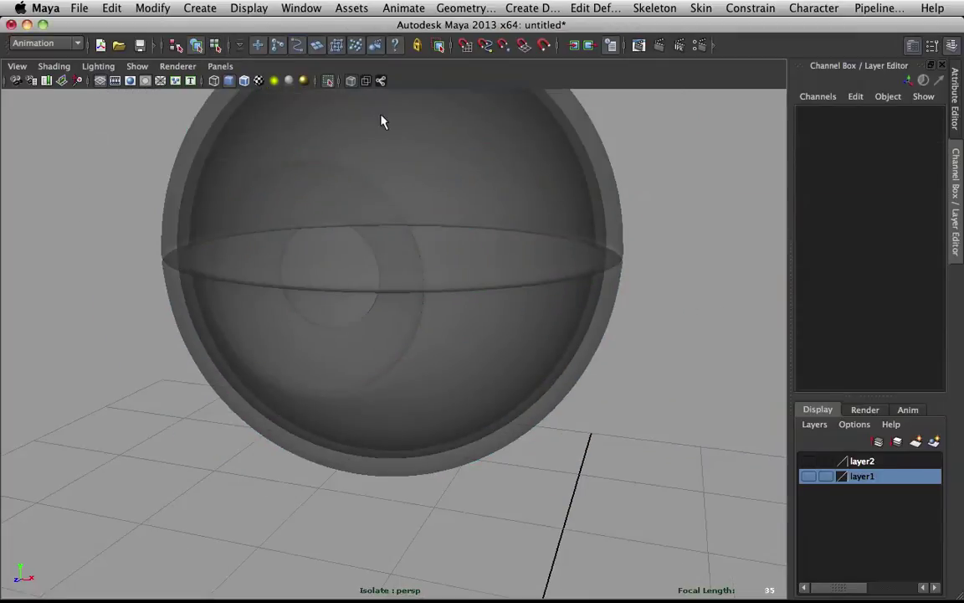
- Turn off X-ray shading and the isolated display so the whole character is shown
click(352, 83)
scroll(428, 200, down, 4)
mouse_move(430, 201)
alt+mouse_down()
mouse_move(475, 182)
mouse_move(453, 185)
alt+mouse_up()
click(328, 81)
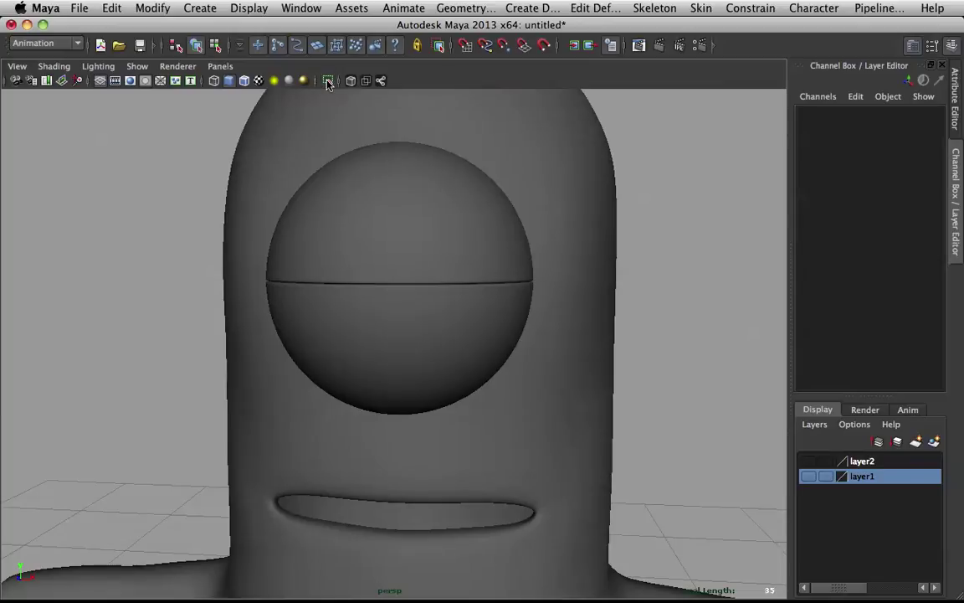
- Rotate the upper eyelid half open around X to about -20.336
click(477, 246)
alt+drag(482, 246, 345, 221)
key(e)
alt+drag(296, 286, 339, 291)
key(q)
- Rotate the lower eyelid half open around X to about 29.385 and clear the selection
click(285, 329)
key(e)
key(q)
click(202, 269)
scroll(202, 270, down, 5)
alt+drag(203, 270, 411, 260)
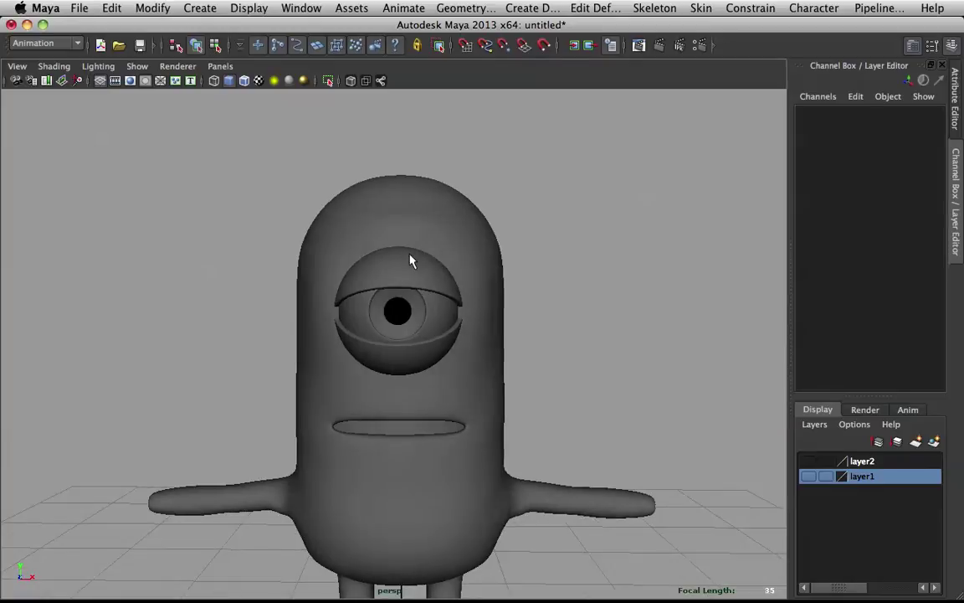
- Open the eyelids wider by rotating the lower one to about 54.437 and the upper one to about -29.459 in X
click(411, 262)
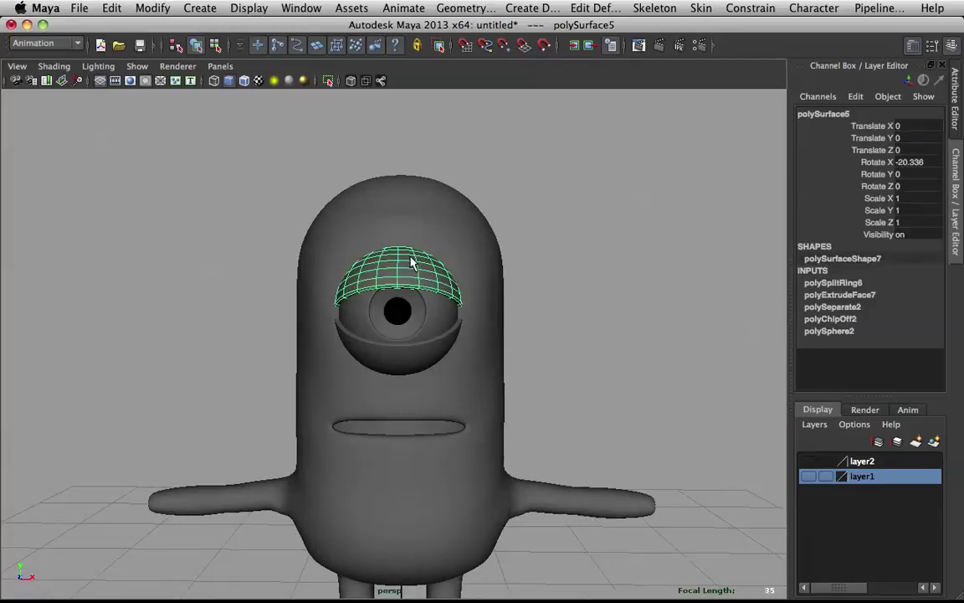
click(401, 359)
alt+drag(497, 329, 429, 329)
key(e)
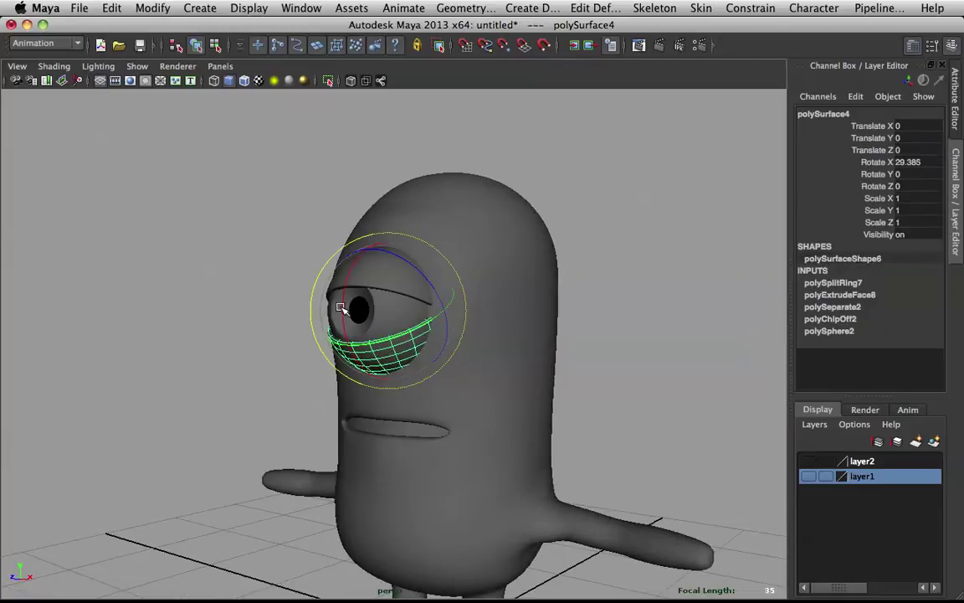
drag(341, 308, 344, 334)
click(358, 266)
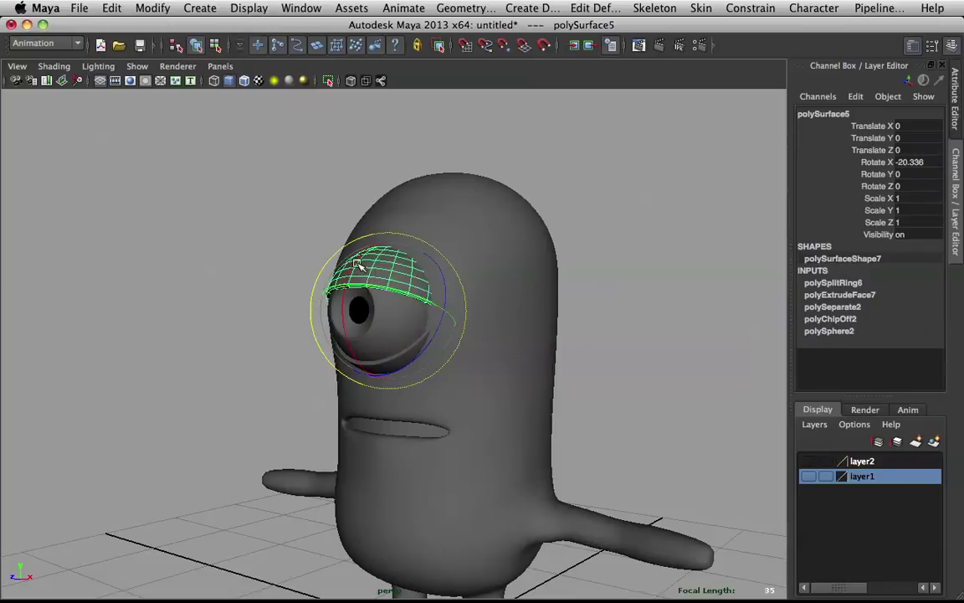
click(293, 253)
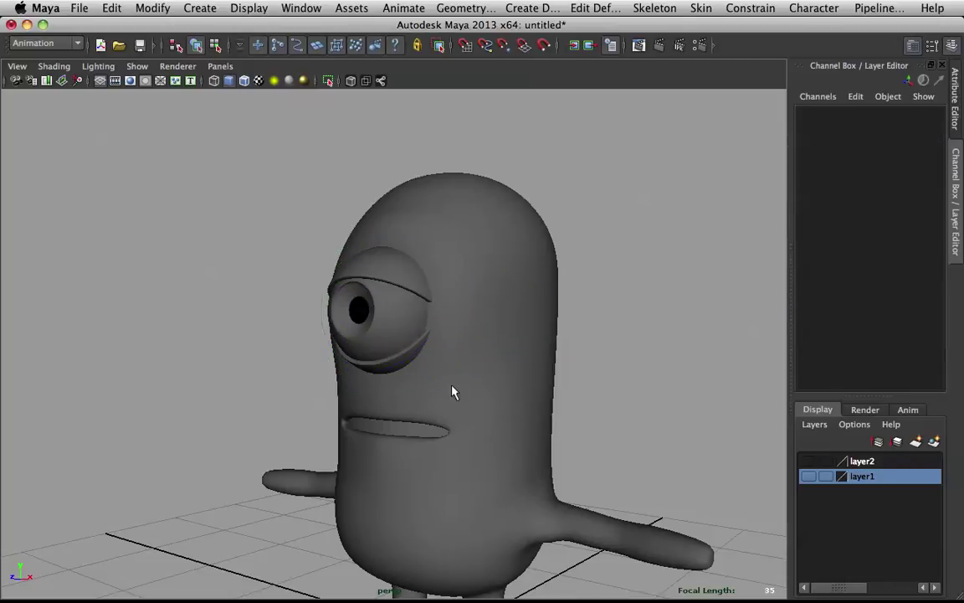
- Show layer2 with the goggles, examine how the eyelids look inside them, and hide the layer again
alt+drag(452, 392, 517, 384)
click(814, 462)
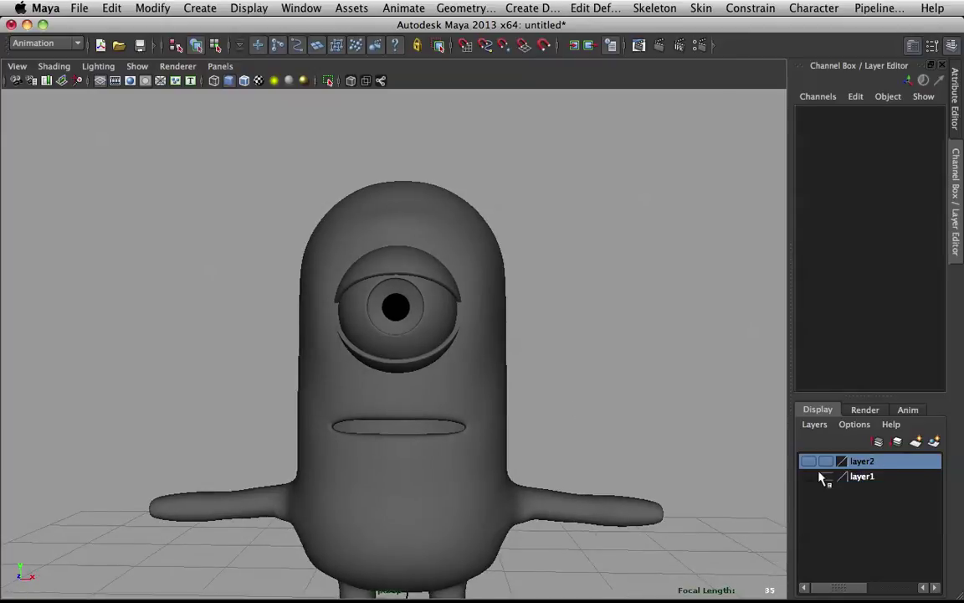
click(810, 462)
scroll(600, 350, up, 3)
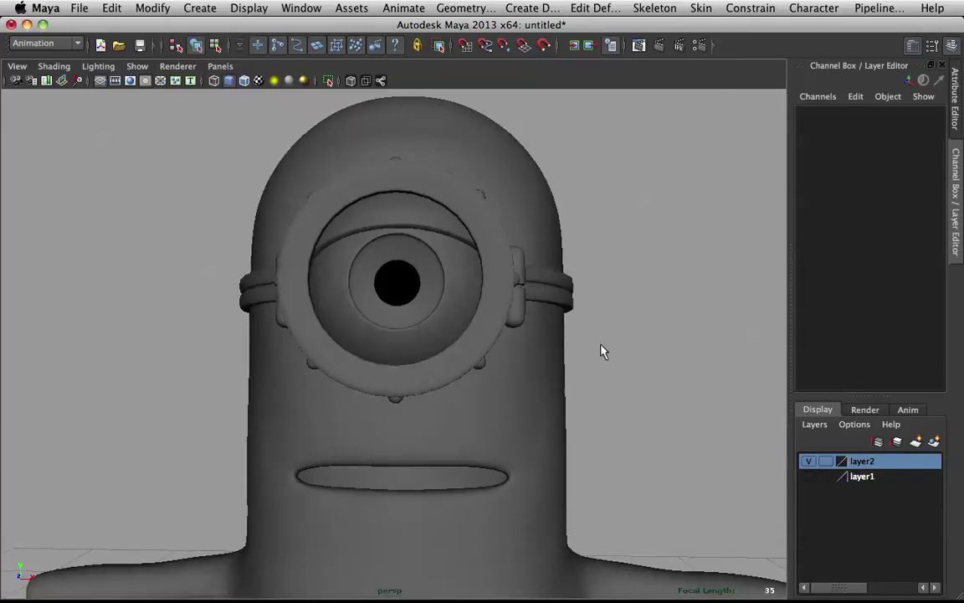
alt+drag(600, 351, 482, 345)
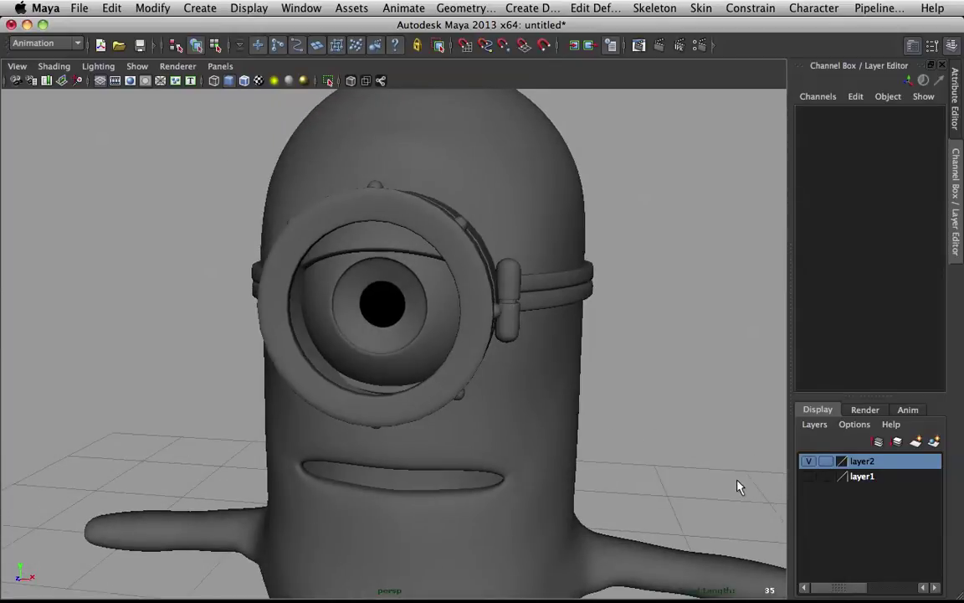
click(809, 462)
scroll(538, 389, up, 3)
alt+drag(539, 389, 558, 375)
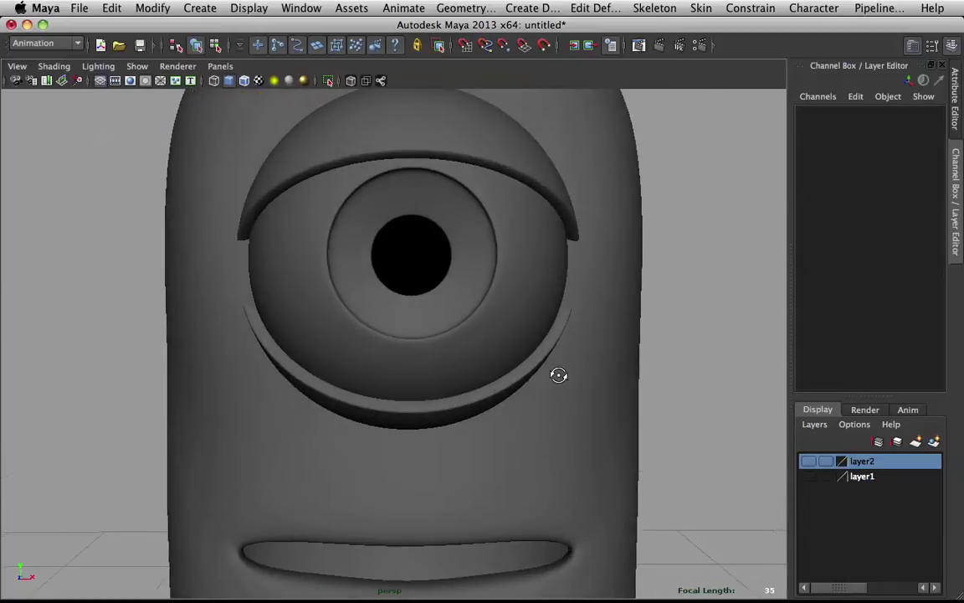
- Scale the upper and lower eyelids down together to 0.97 on all axes and clear the selection
click(485, 398)
alt+drag(490, 399, 449, 389)
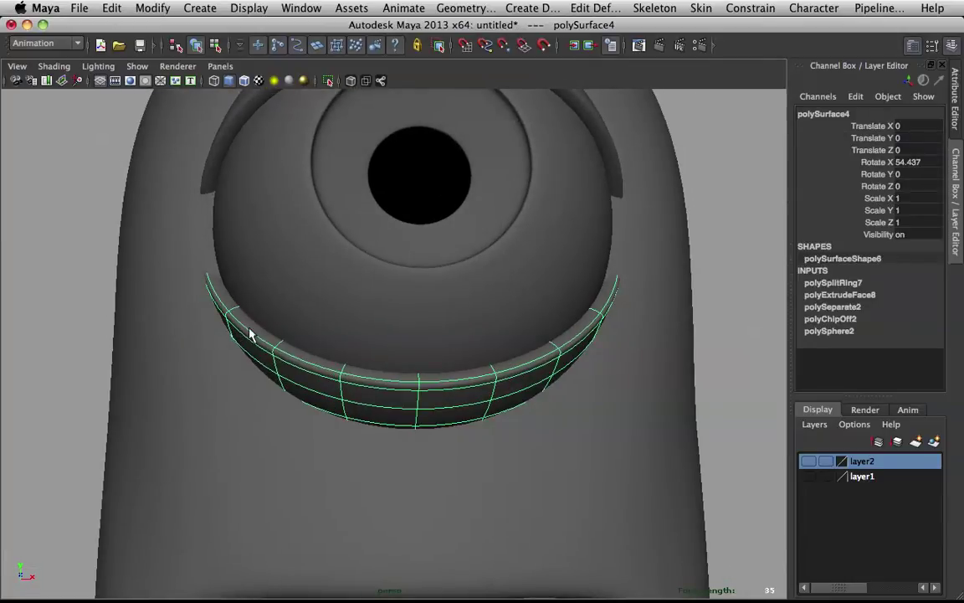
scroll(250, 329, down, 3)
alt+drag(364, 270, 367, 305)
shift+click(467, 132)
alt+drag(459, 234, 456, 222)
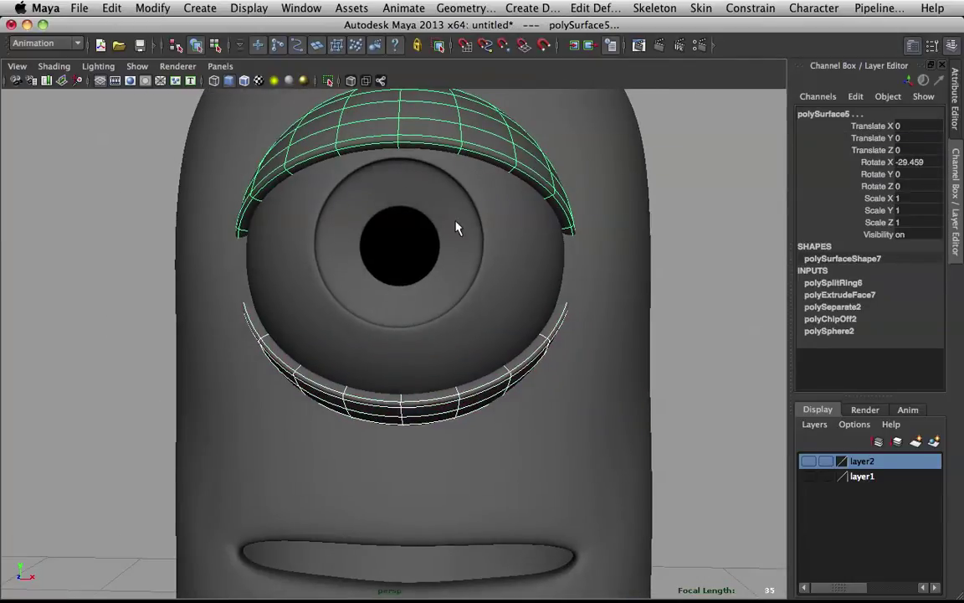
key(w)
drag(404, 261, 473, 160)
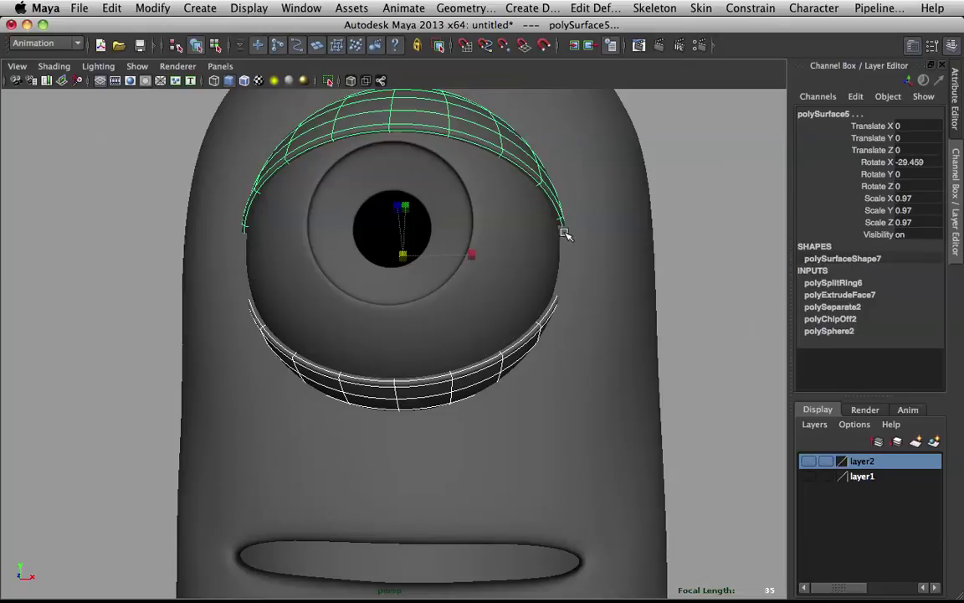
click(682, 244)
- Show layer2 with the goggles again and examine the resized eyelids inside them from the front
alt+right_drag(682, 244, 508, 294)
alt+drag(508, 295, 443, 295)
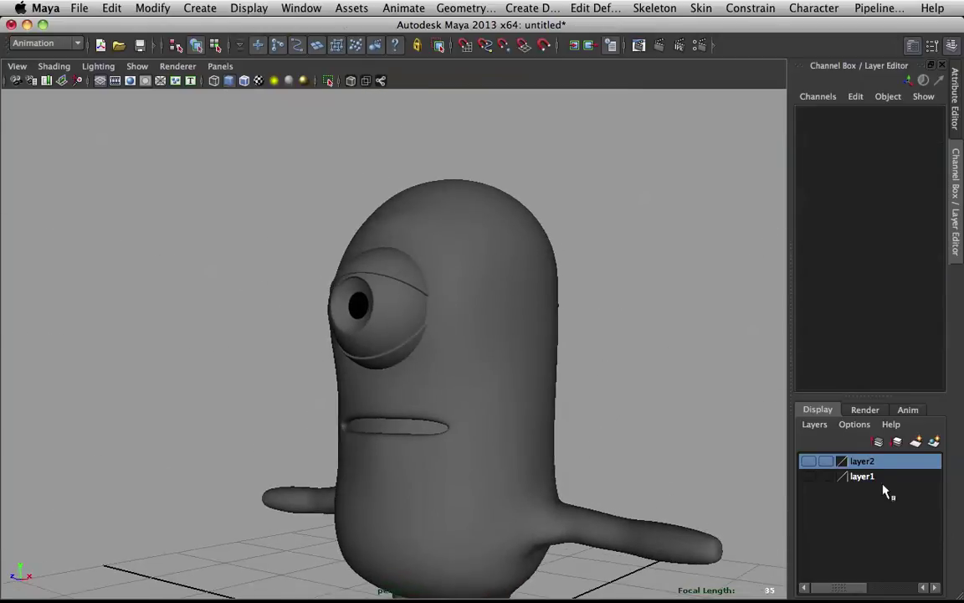
click(807, 461)
alt+drag(552, 356, 458, 321)
alt+right_drag(475, 315, 418, 322)
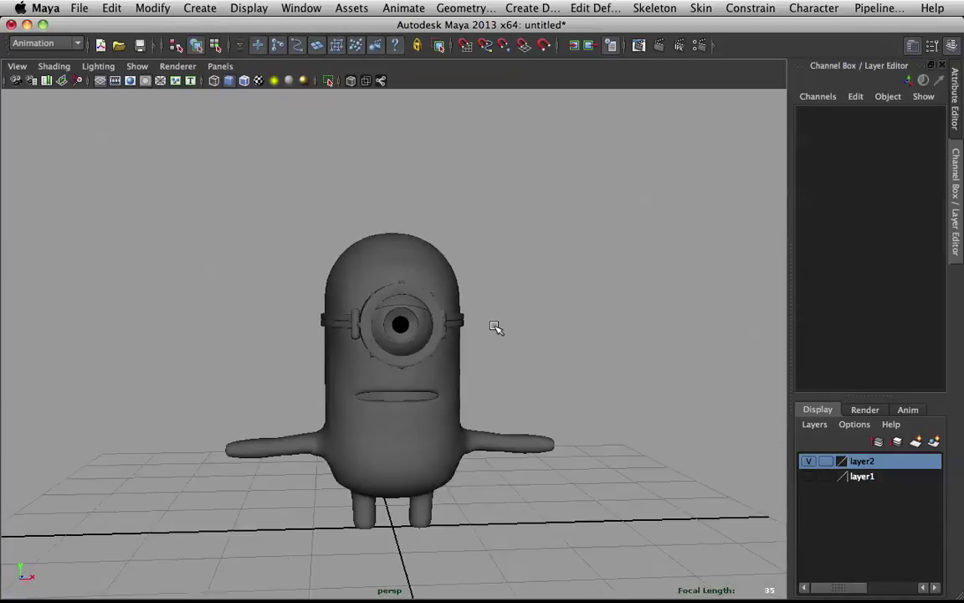
alt+middle_drag(531, 326, 512, 236)
mouse_move(512, 237)
alt+mouse_down()
mouse_move(204, 223)
mouse_move(603, 252)
mouse_move(547, 215)
mouse_move(499, 236)
alt+mouse_up()
scroll(531, 255, up, 3)
alt+middle_drag(531, 255, 517, 348)
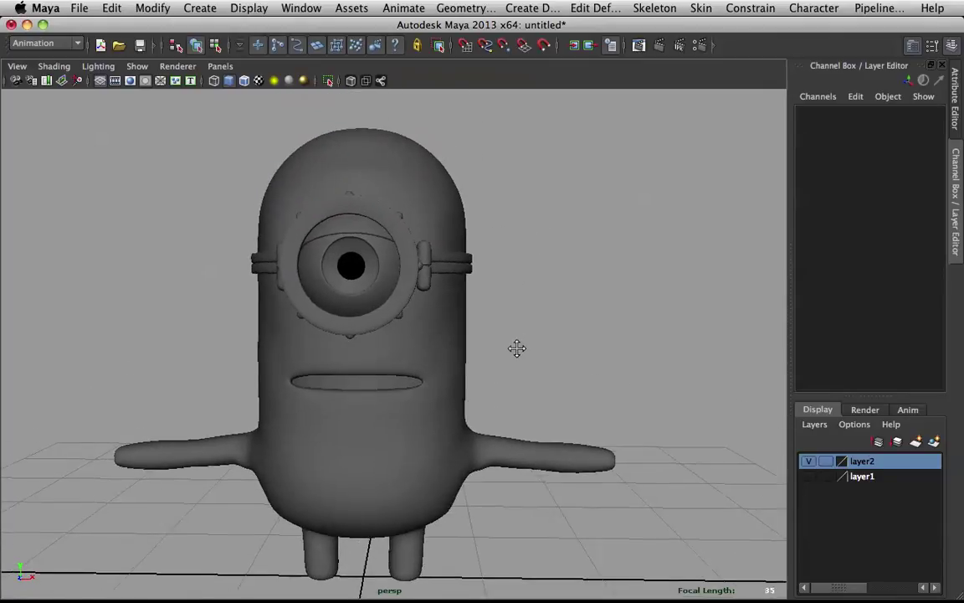
- Show layer1 with the lens that covers the front of the goggles
scroll(516, 348, up, 3)
mouse_move(516, 347)
alt+mouse_down()
mouse_move(555, 365)
mouse_move(503, 361)
alt+mouse_up()
scroll(503, 362, down, 3)
scroll(503, 361, down, 3)
alt+middle_drag(566, 373, 543, 351)
click(810, 477)
alt+drag(768, 439, 496, 334)
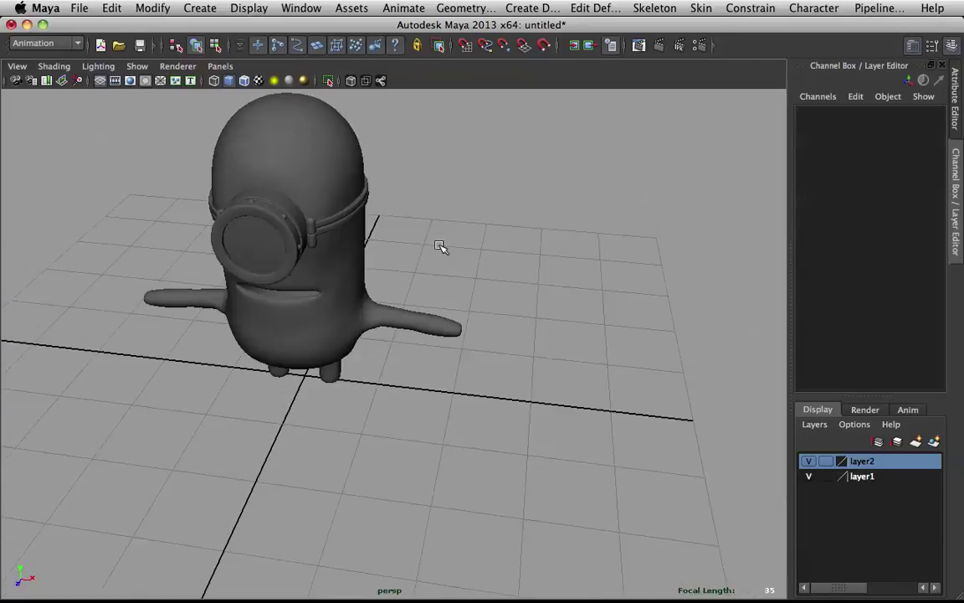
- Create a polygon cube at the origin and get it ready for moving
click(199, 9)
mouse_move(212, 48)
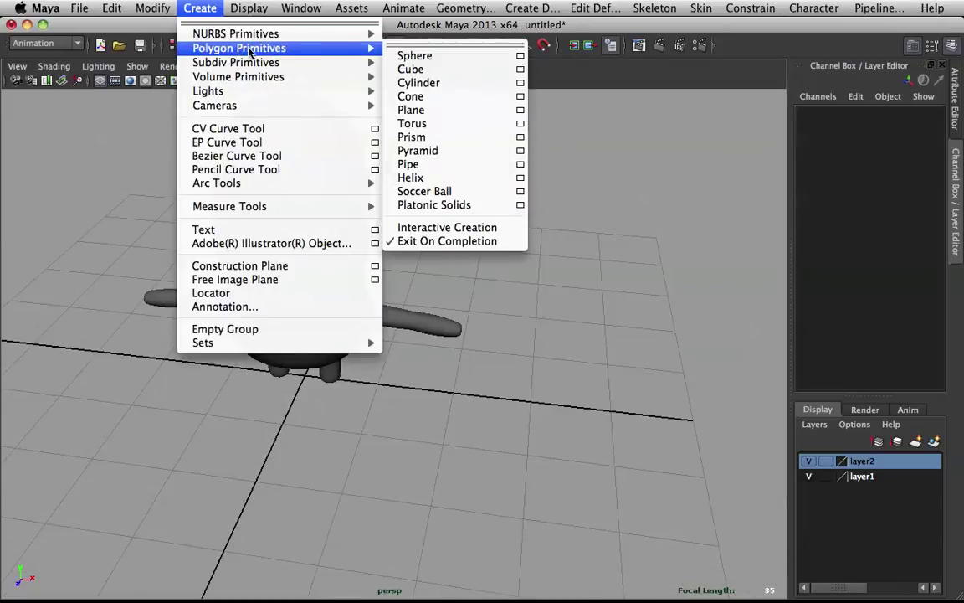
click(442, 76)
scroll(370, 423, up, 3)
key(w)
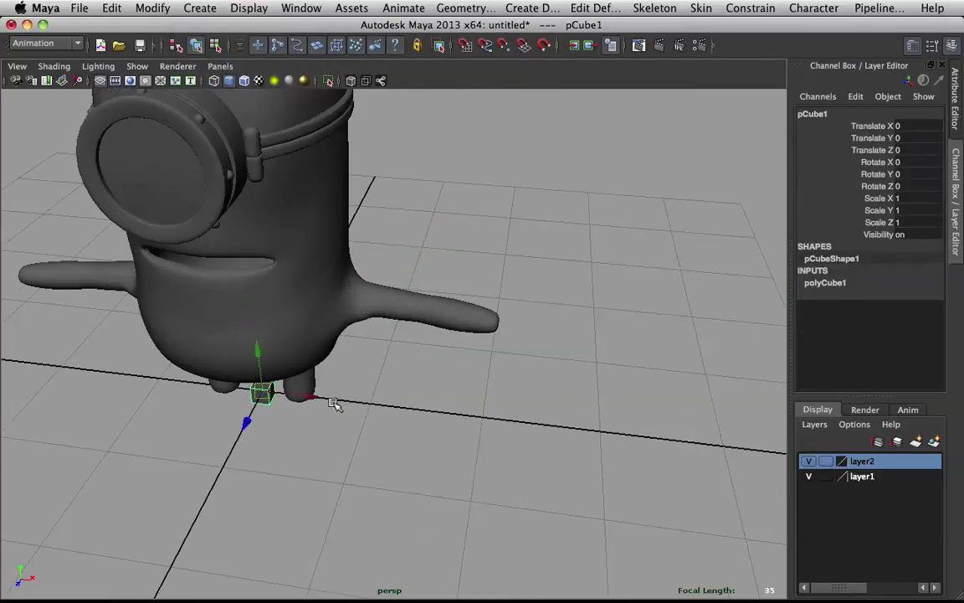